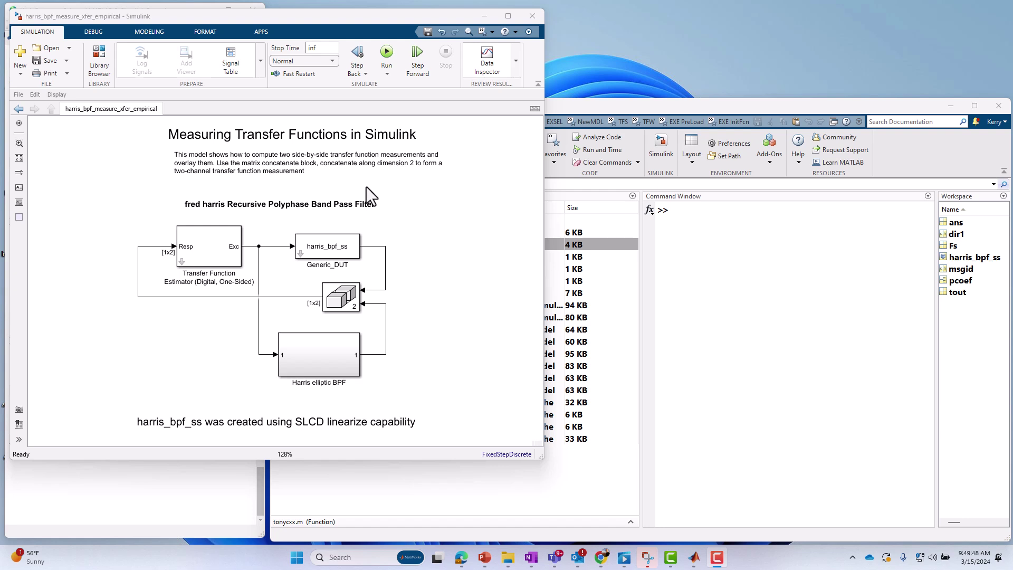
# Open the Harris elliptic BPF subsystem and inspect the internals of filter section F(z)_1
pyautogui.doubleClick(314, 359)
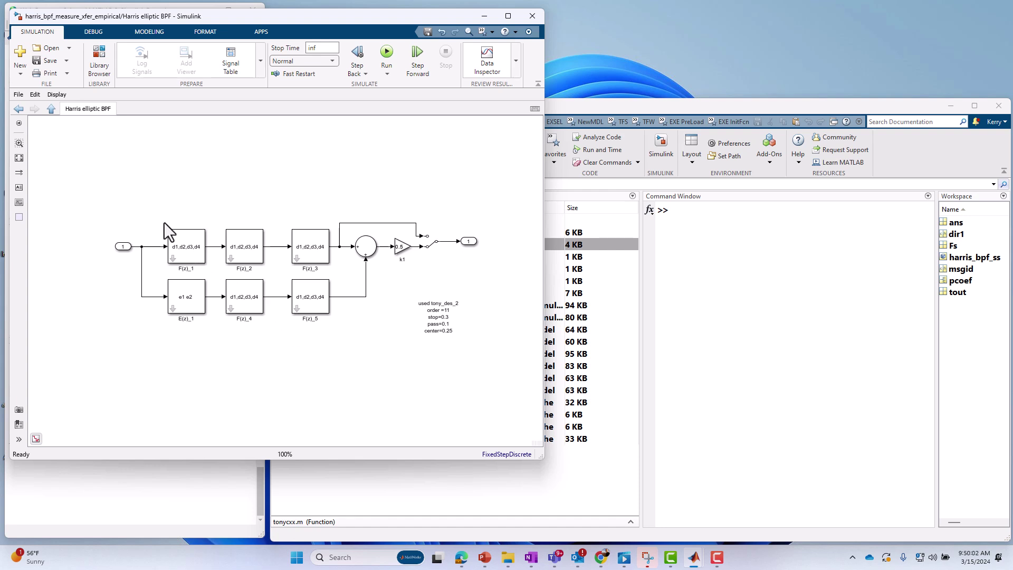
pyautogui.click(177, 259)
pyautogui.click(213, 252)
pyautogui.click(174, 258)
pyautogui.doubleClick(174, 258)
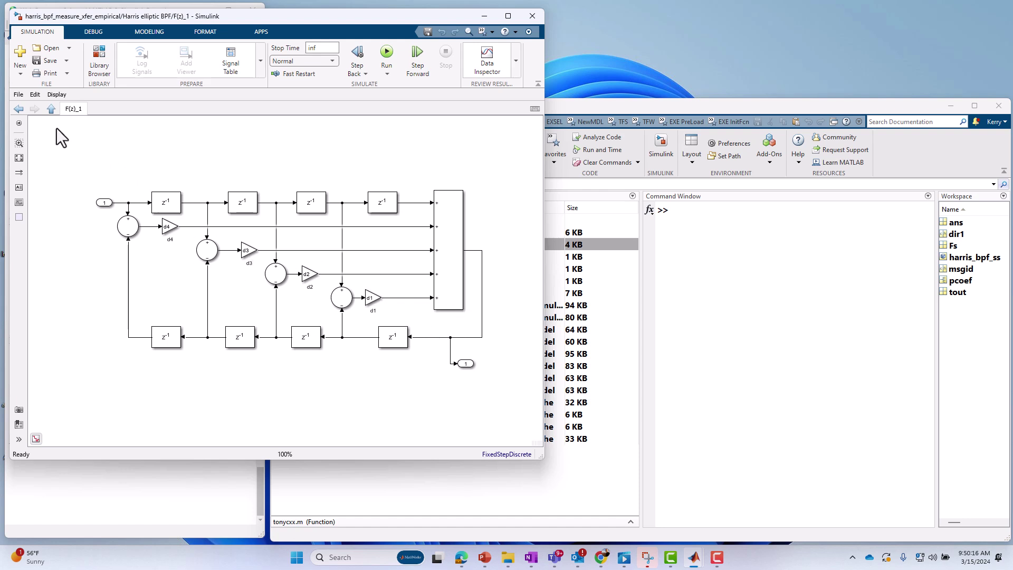
pyautogui.click(51, 109)
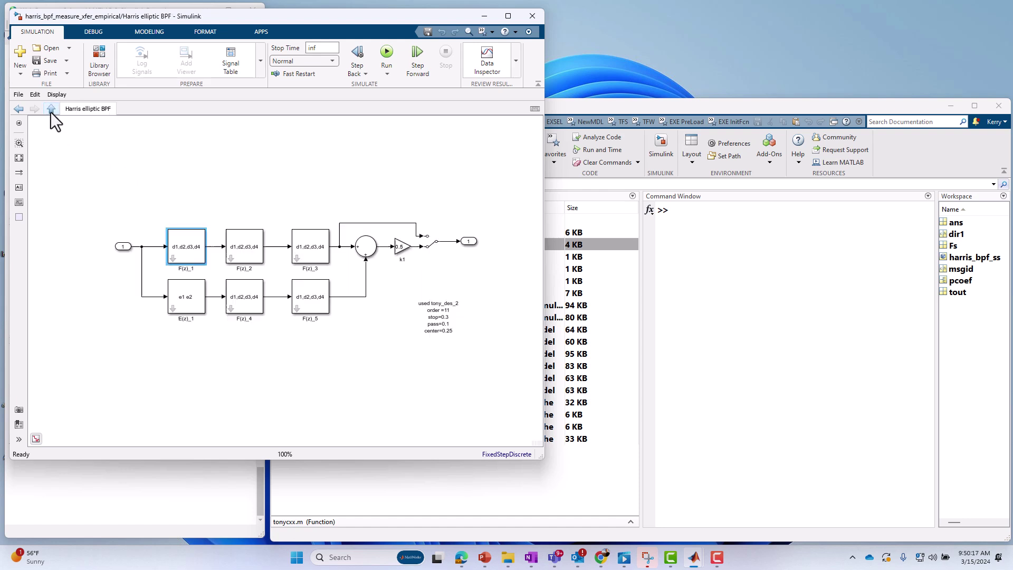
# Inspect the internals of filter section F(z)_2, then return to the Harris diagram
pyautogui.click(232, 261)
pyautogui.doubleClick(232, 259)
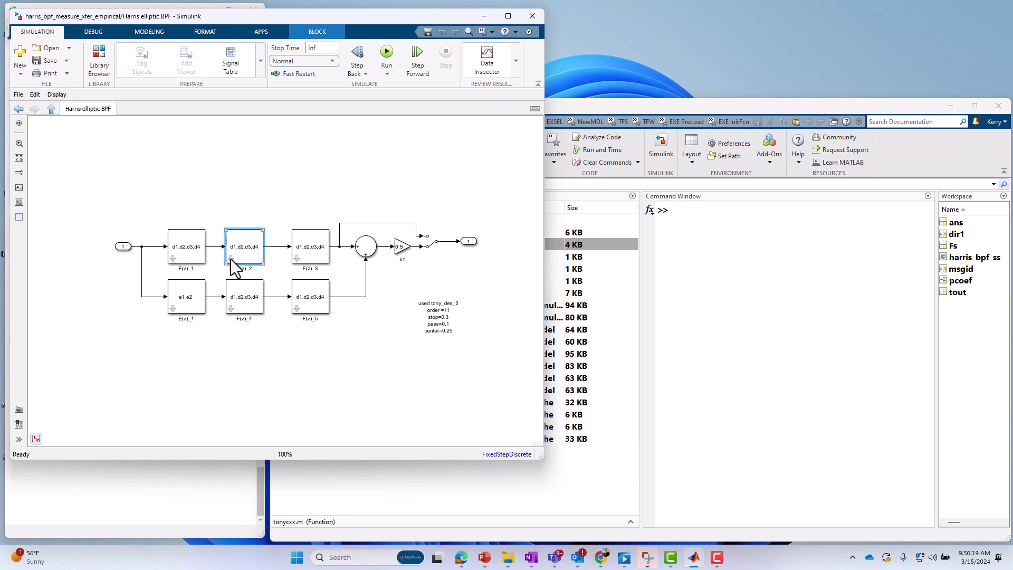
pyautogui.click(52, 110)
# Toggle the Manual Switch after gain k1 and go back to the top-level model
pyautogui.doubleClick(430, 248)
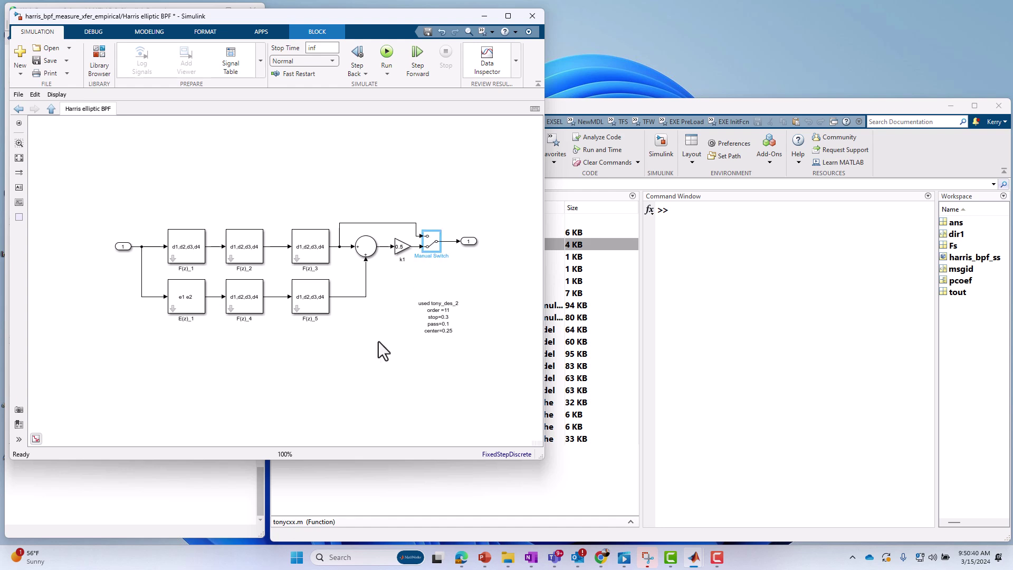
pyautogui.click(359, 376)
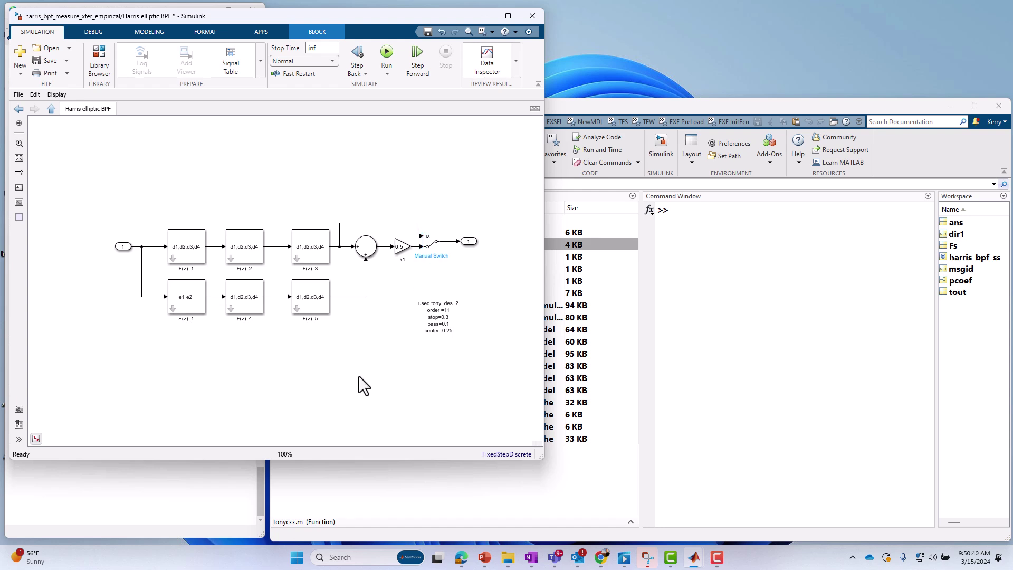
pyautogui.click(51, 109)
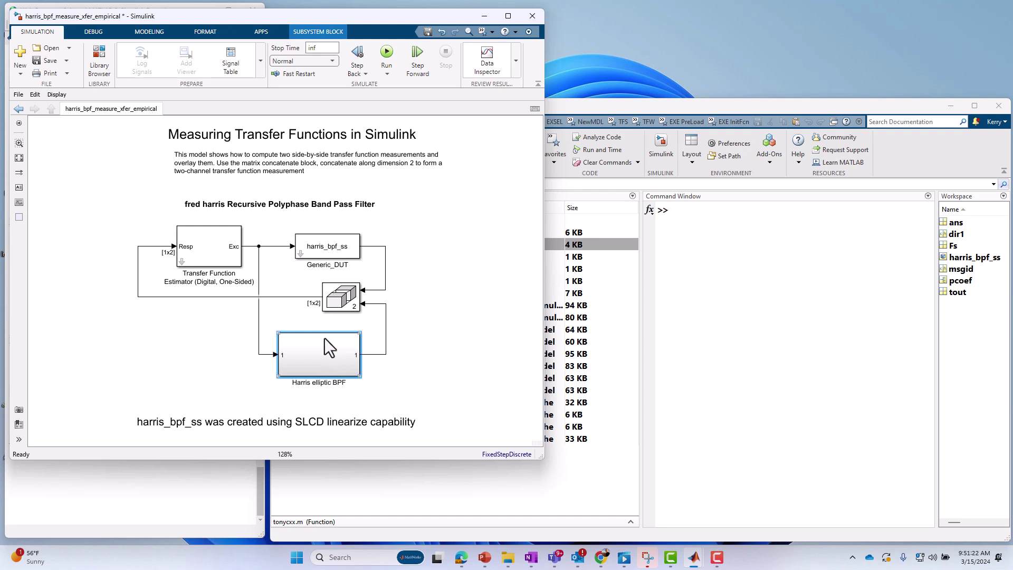
# Copy the harris_bpf_ss variable name from Generic_DUT's parameters, closing the dialog unchanged
pyautogui.doubleClick(322, 252)
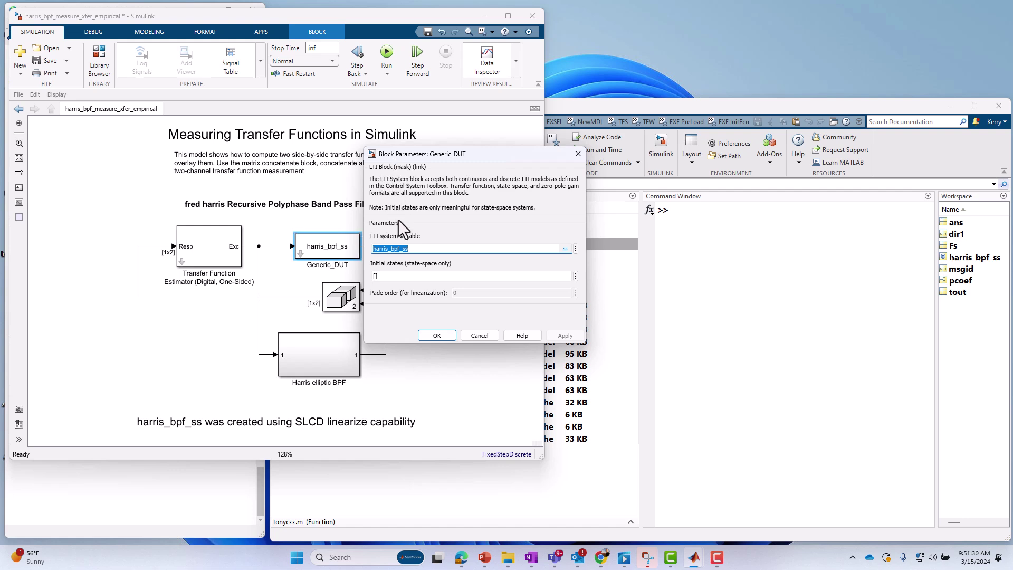
pyautogui.click(425, 249)
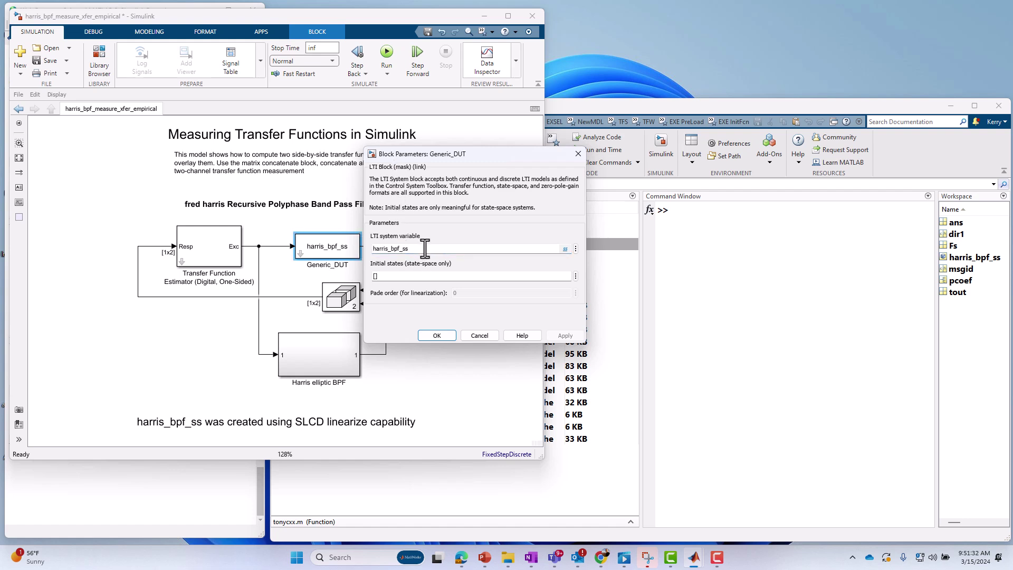
pyautogui.moveTo(424, 248); pyautogui.dragTo(299, 241)
pyautogui.hotkey('ctrl', 'c')
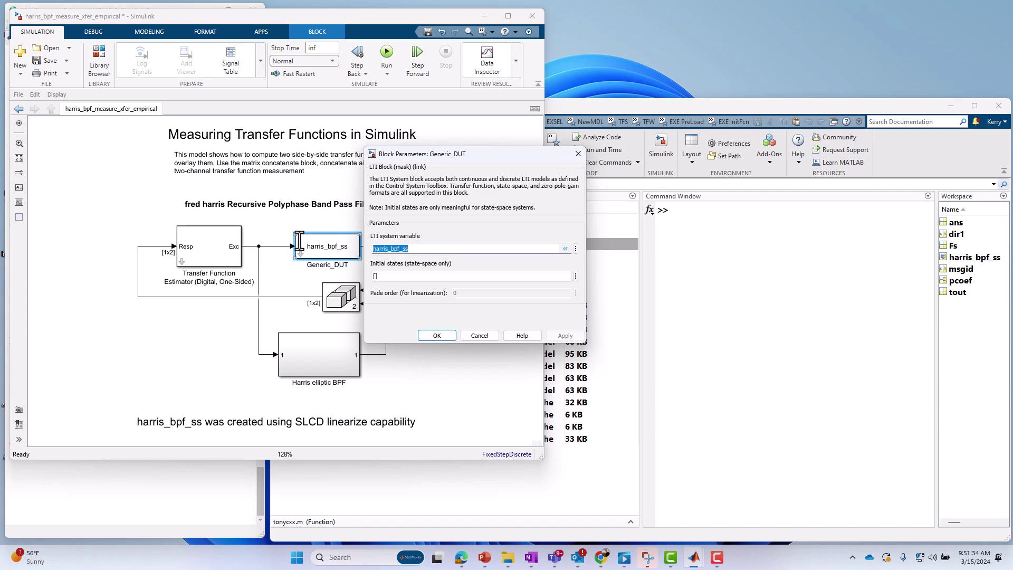
pyautogui.click(480, 336)
# Display harris_bpf_ss and its full property list in MATLAB's Command Window
pyautogui.click(704, 280)
pyautogui.hotkey('ctrl', 'v')
pyautogui.press('Return')
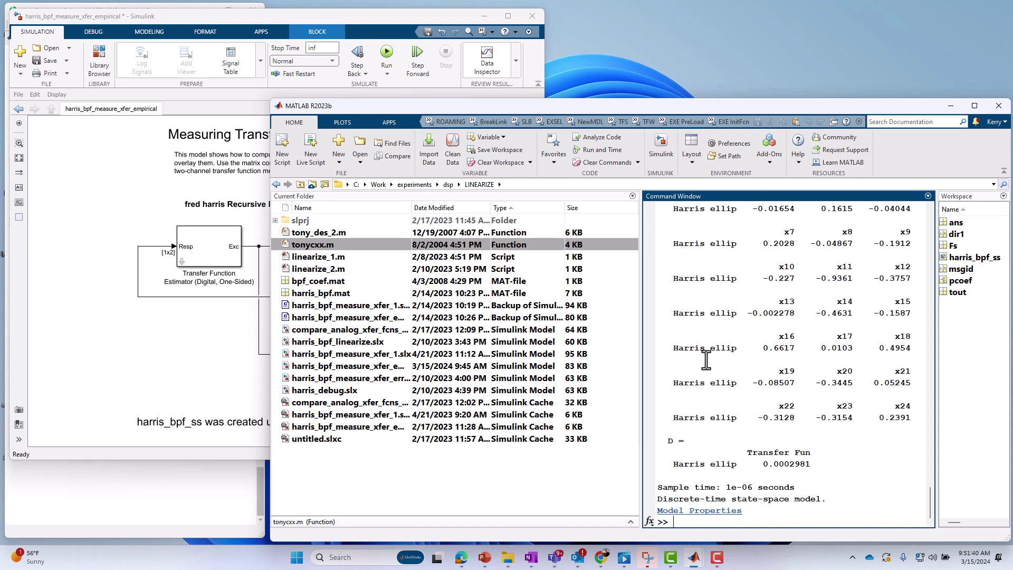
pyautogui.moveTo(642, 321); pyautogui.dragTo(527, 289)
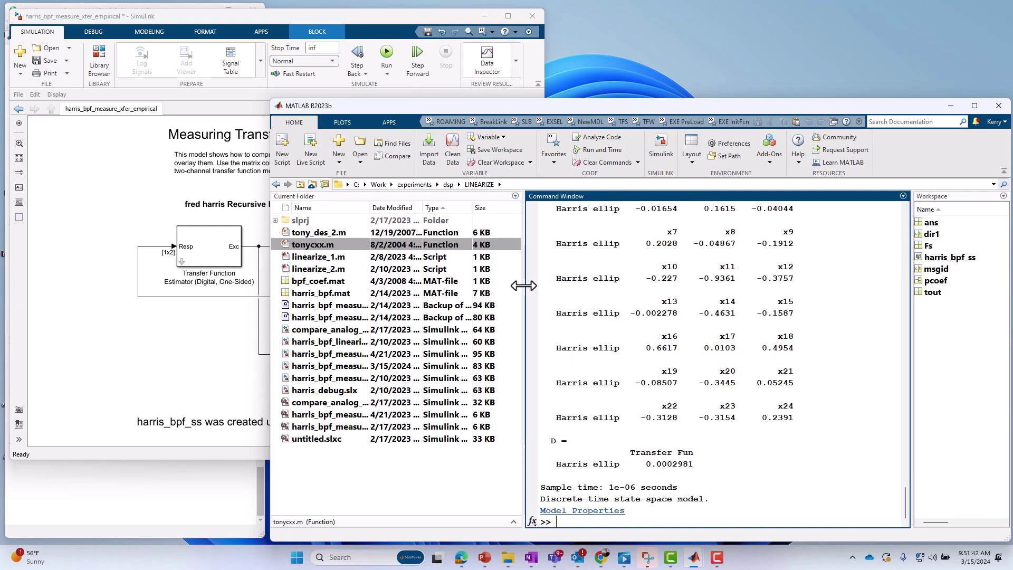
pyautogui.click(594, 515)
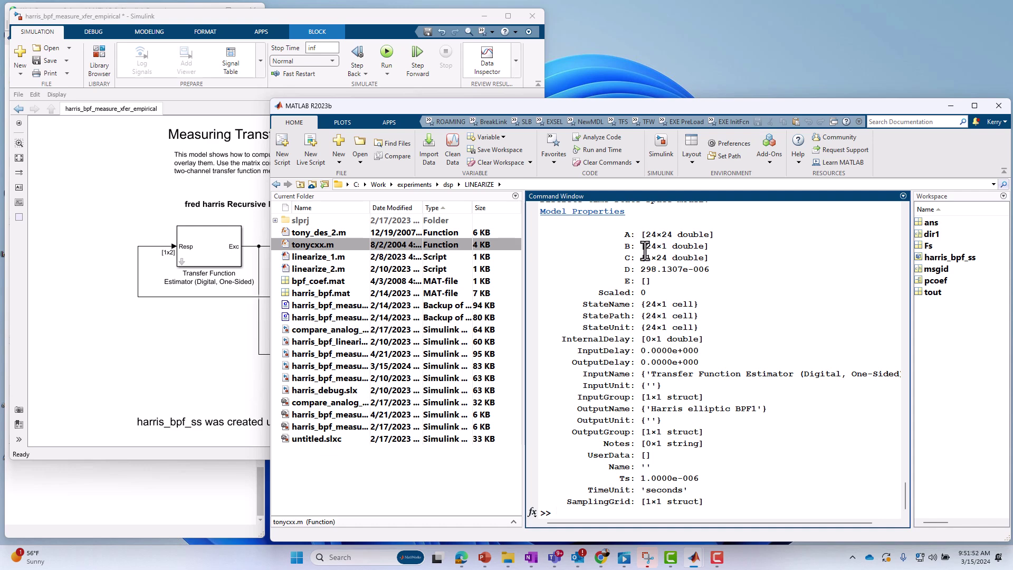
pyautogui.click(144, 359)
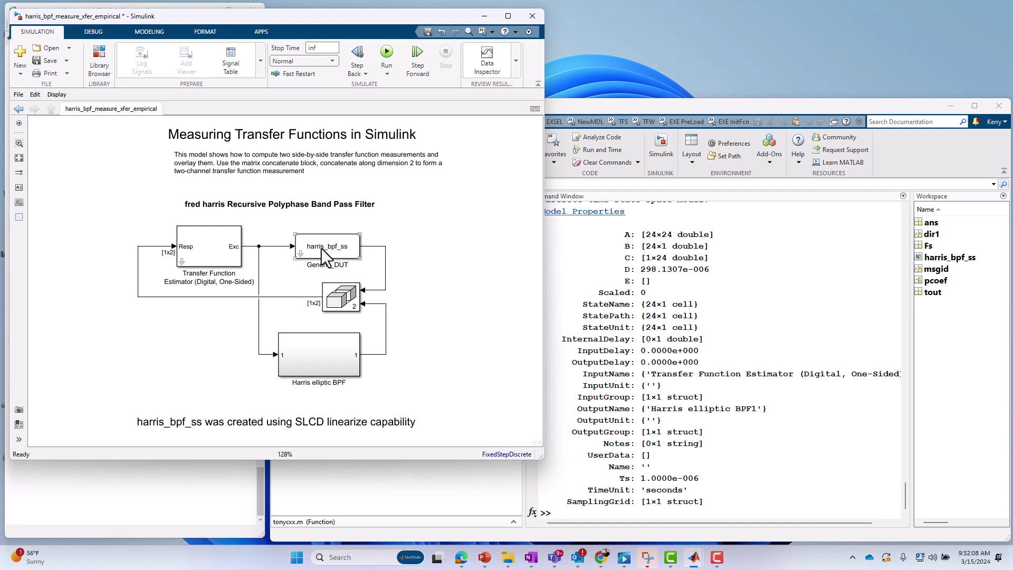
pyautogui.click(317, 398)
pyautogui.click(299, 433)
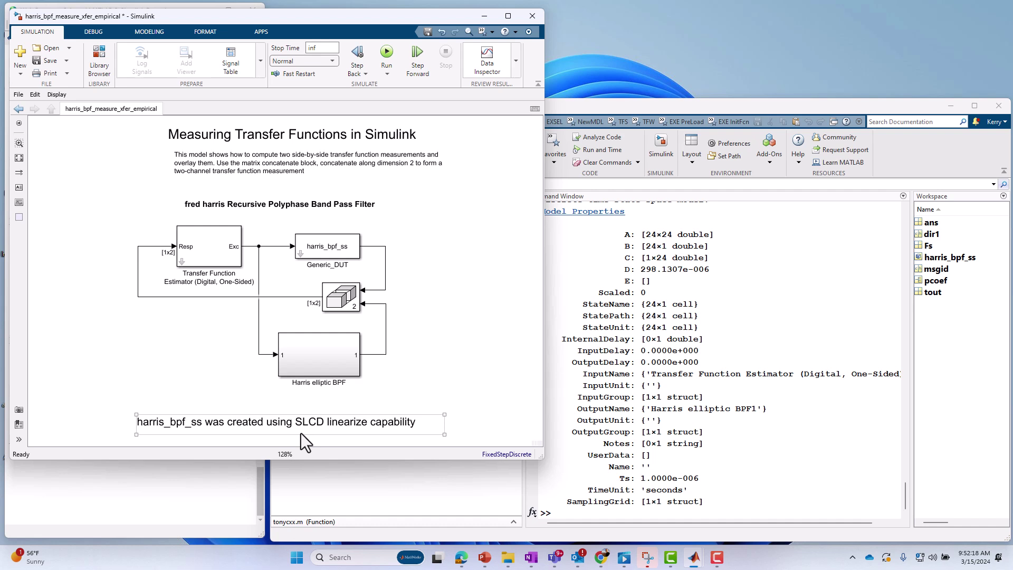
pyautogui.click(409, 236)
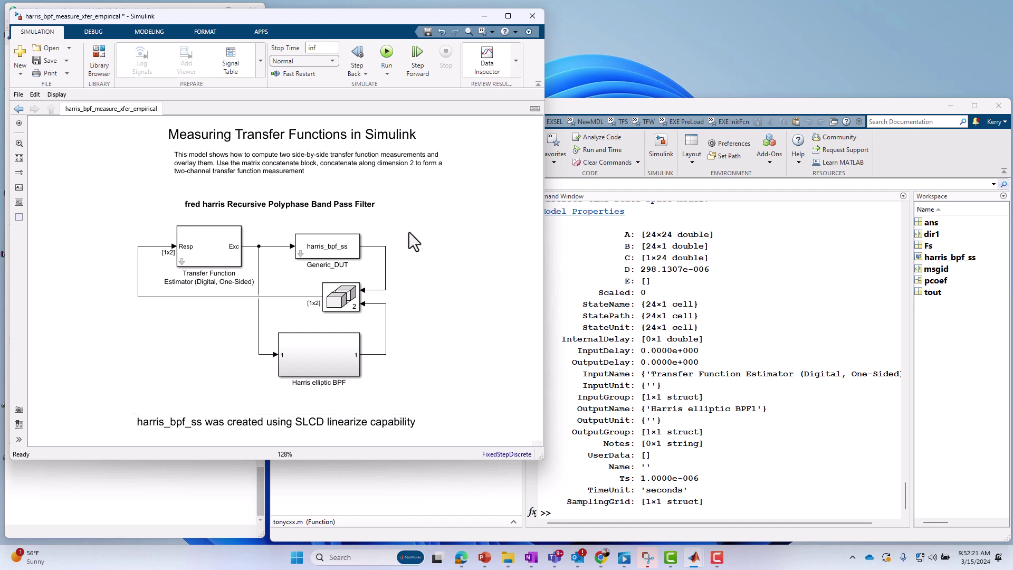
pyautogui.click(320, 255)
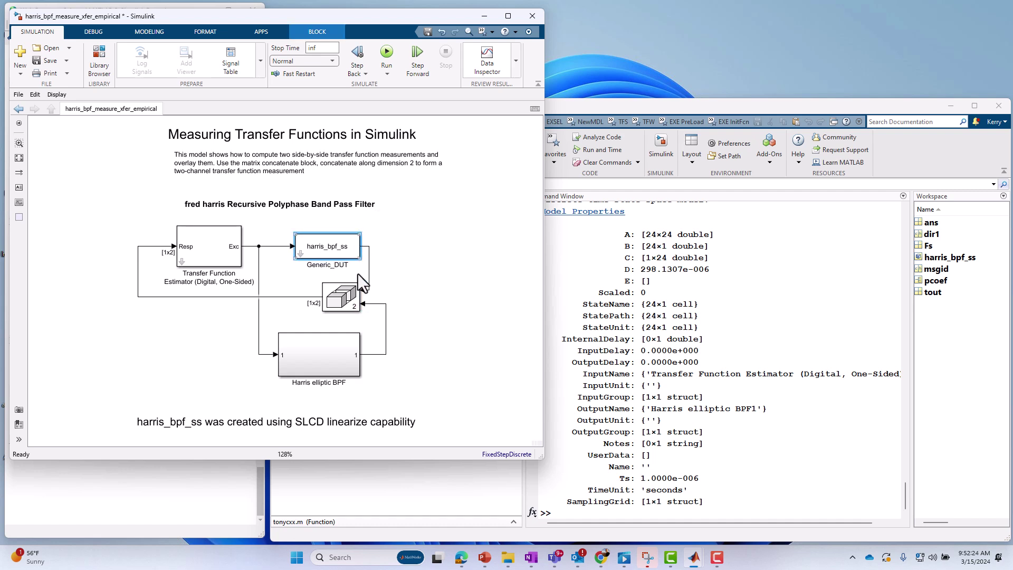
pyautogui.click(422, 258)
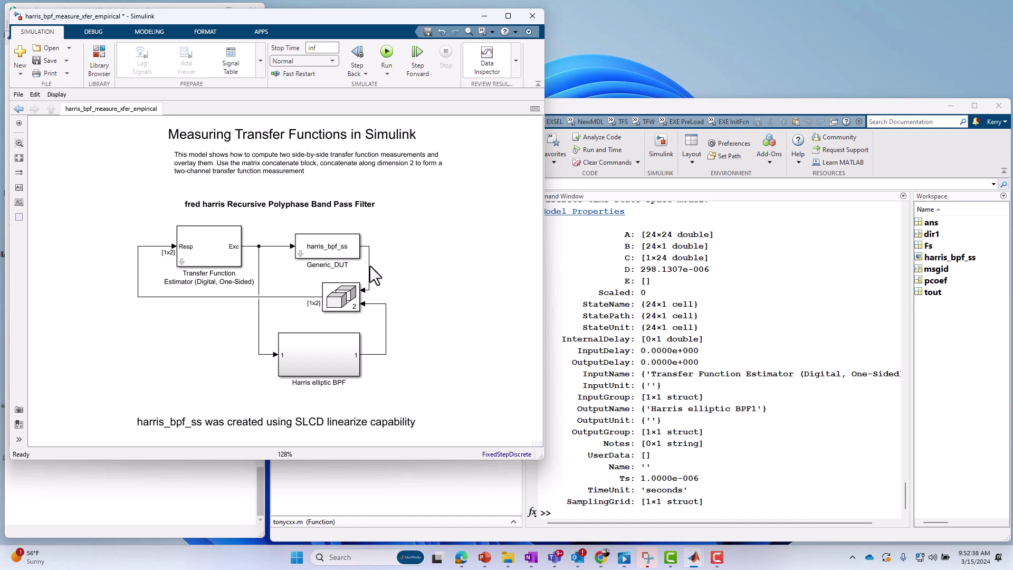
pyautogui.moveTo(378, 258); pyautogui.dragTo(383, 255)
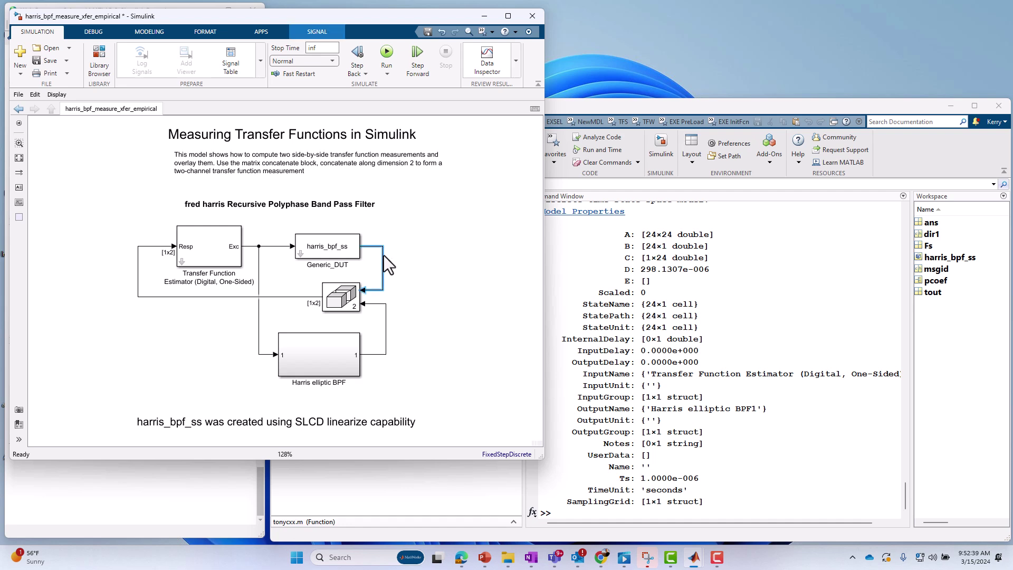
pyautogui.click(438, 282)
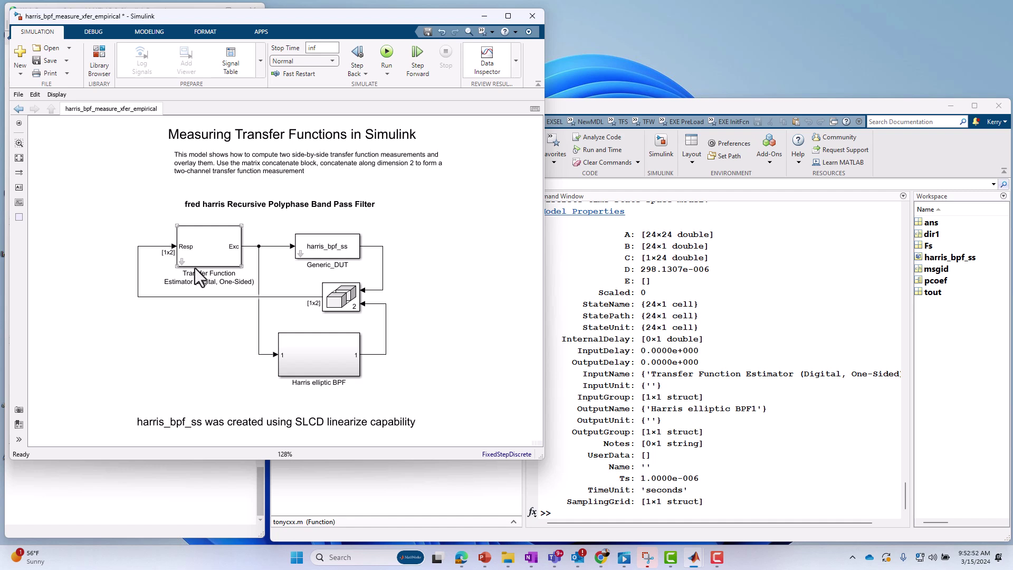
# Run the simulation until MAG1 shows the 200–300 kHz passband and PHZ1 the phase, then stop it
pyautogui.click(295, 196)
pyautogui.click(388, 55)
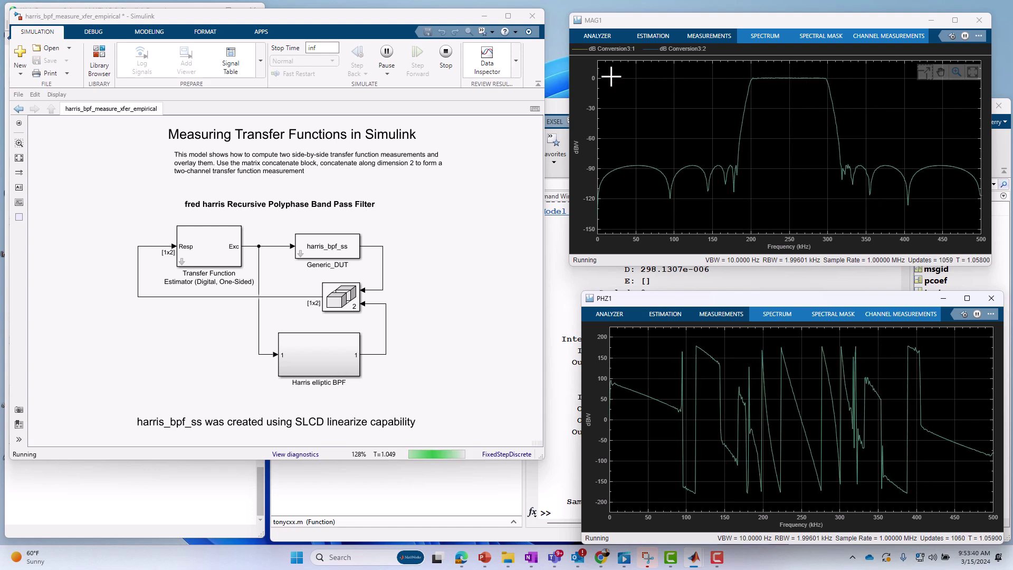
pyautogui.click(448, 55)
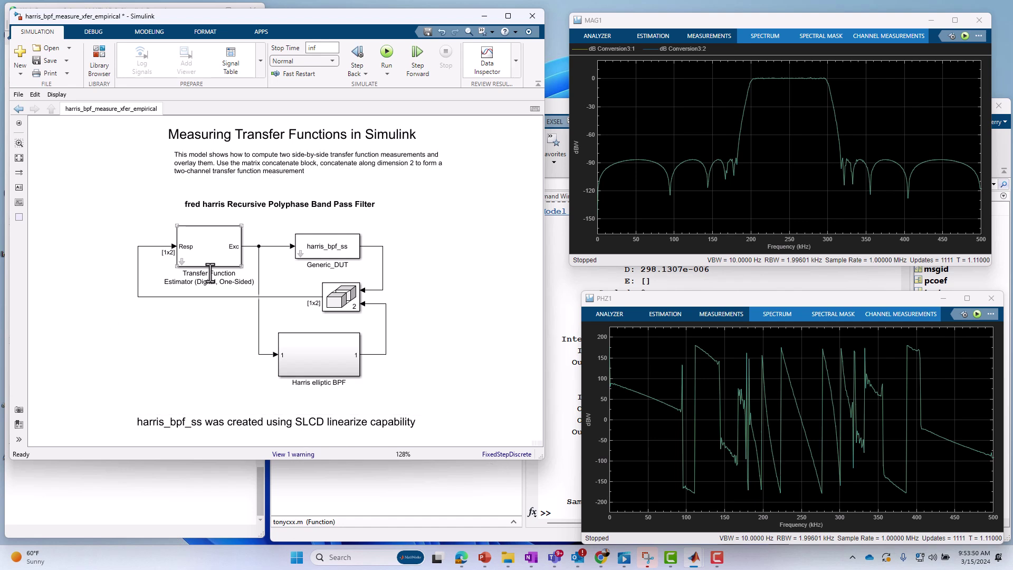
pyautogui.click(211, 204)
pyautogui.click(148, 224)
pyautogui.click(271, 246)
pyautogui.click(381, 355)
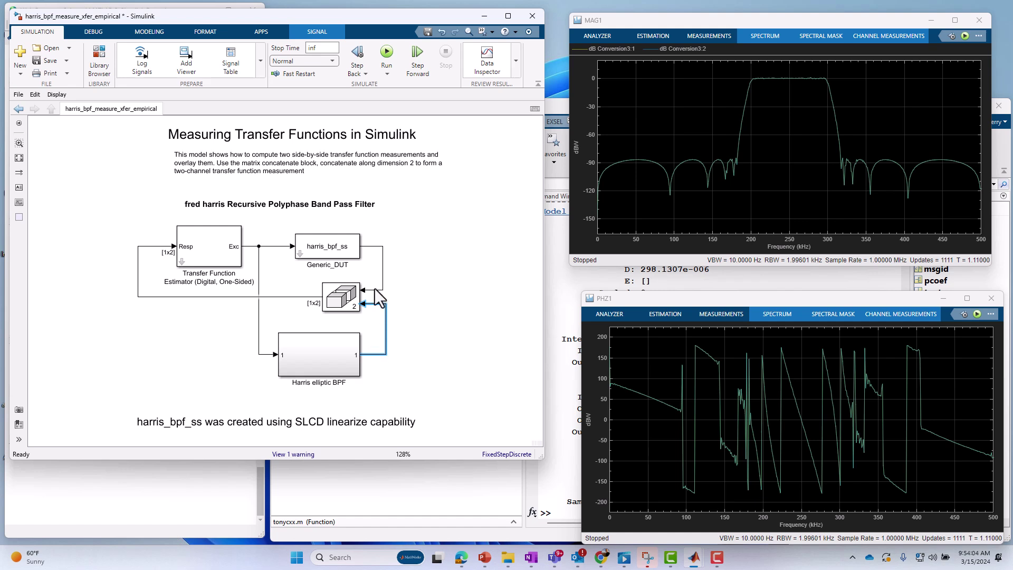
pyautogui.click(348, 290)
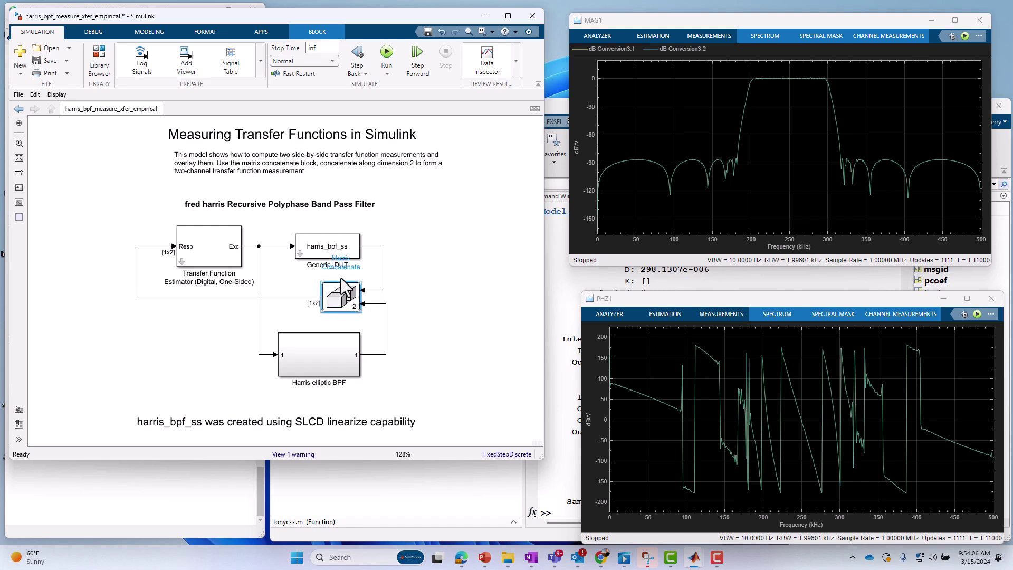
pyautogui.click(201, 297)
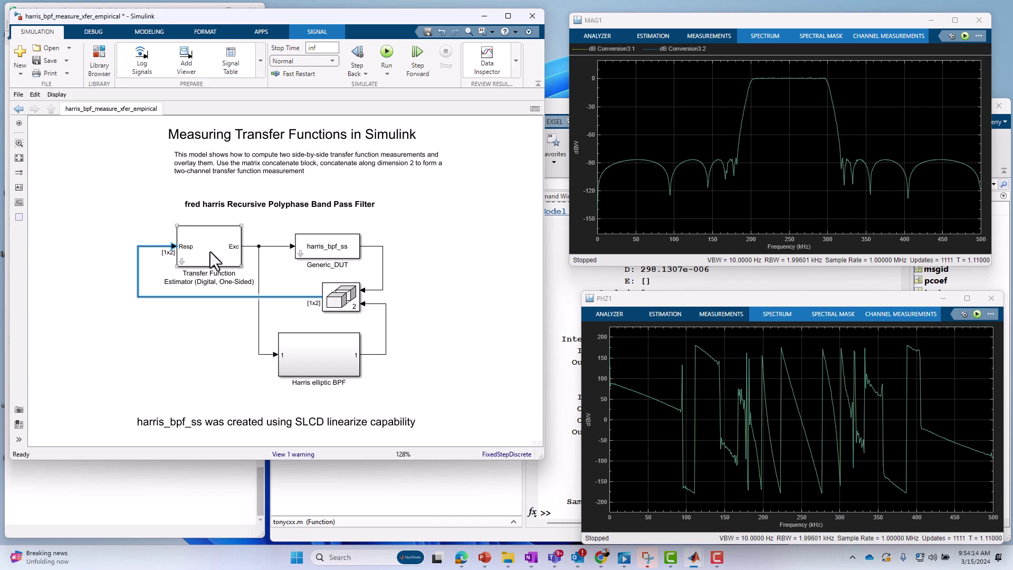
# Look inside the estimator mask and inspect its Random Source, Matrix Concatenate and estimator x/y signals
pyautogui.click(181, 261)
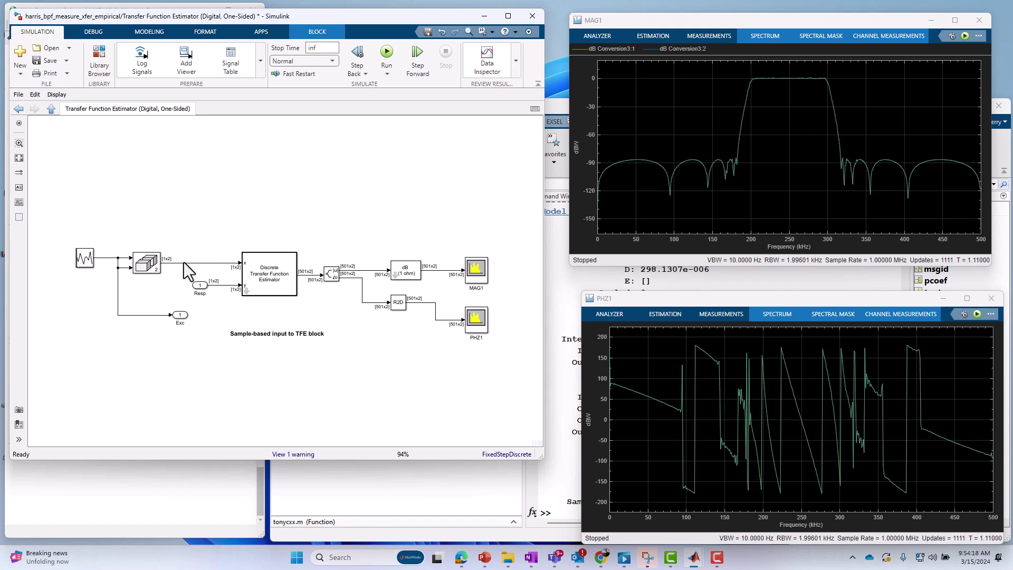
pyautogui.click(89, 259)
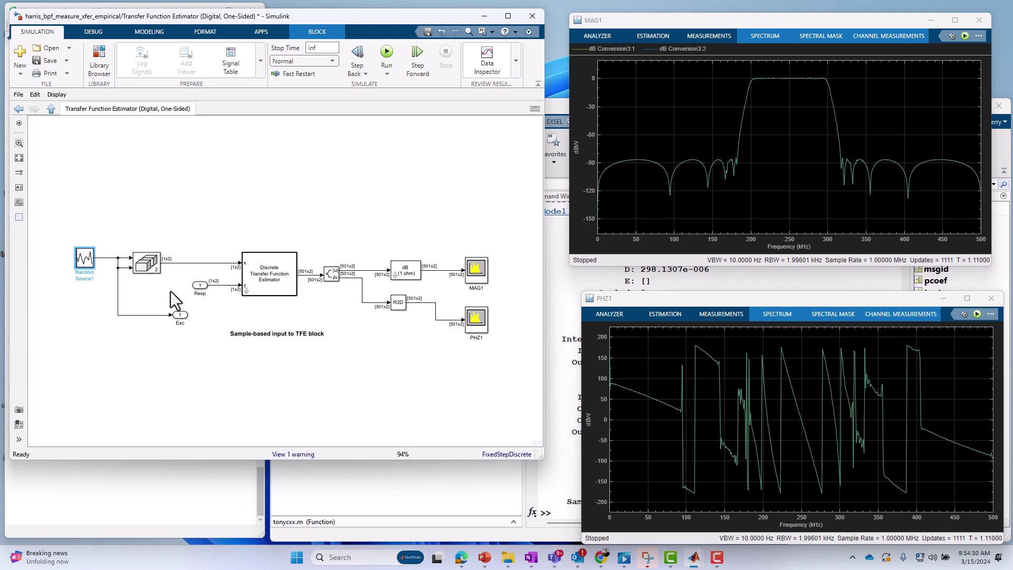
pyautogui.click(147, 264)
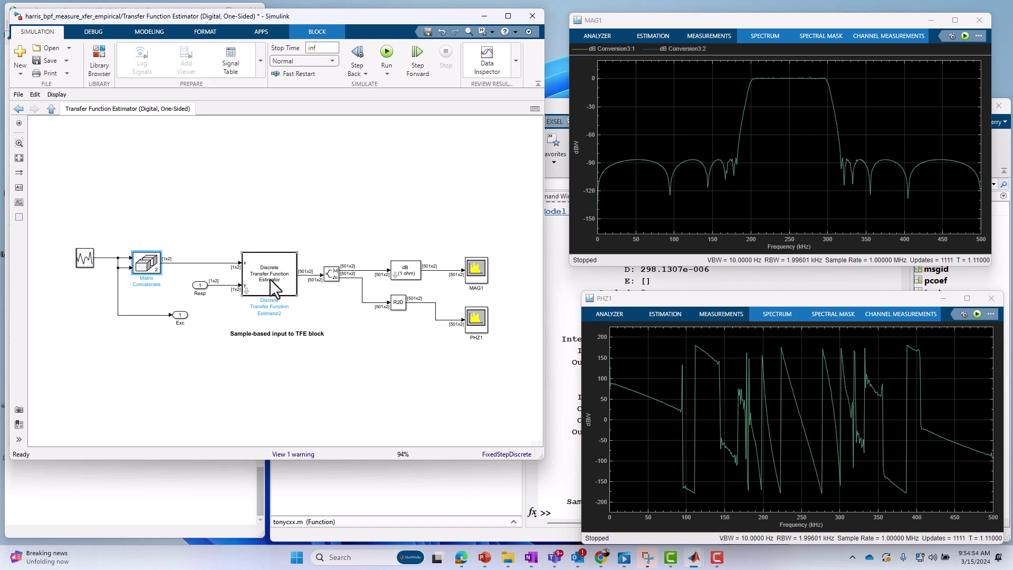
pyautogui.click(200, 263)
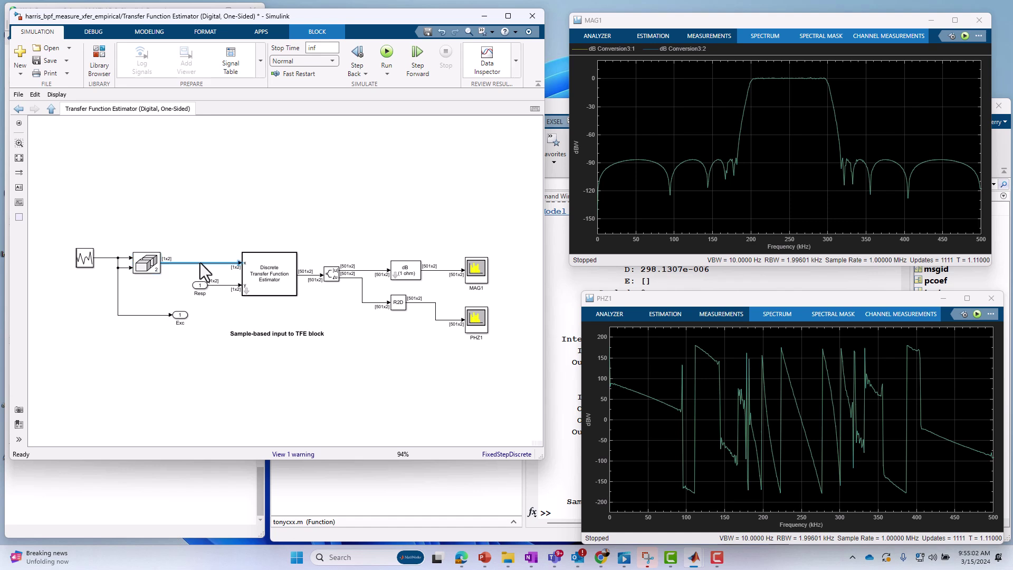
pyautogui.click(226, 286)
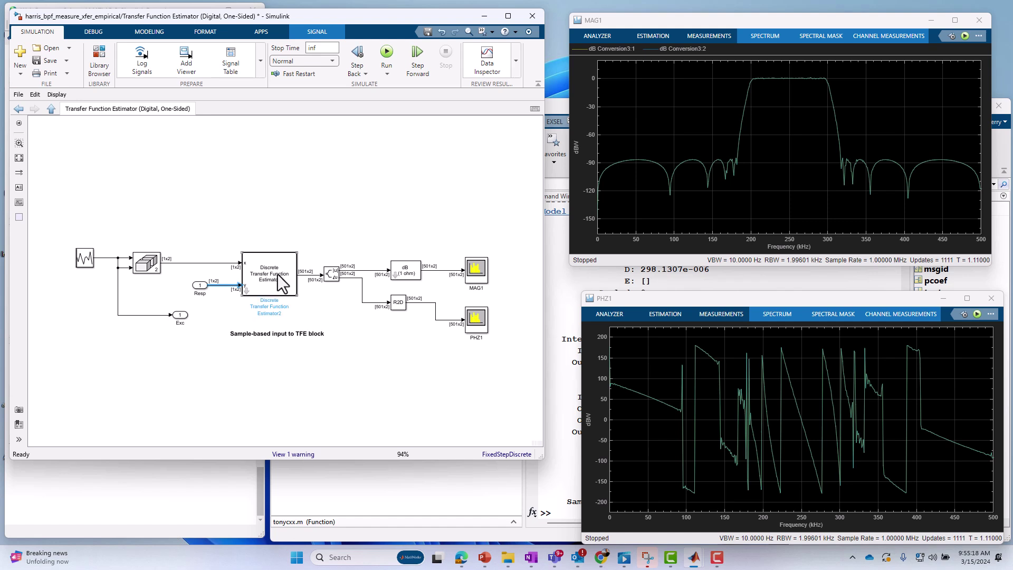
# Enter Estimator2 and view TFE's parameters: running averaging, 10 averages, FFT length 1000, Hann window
pyautogui.click(246, 290)
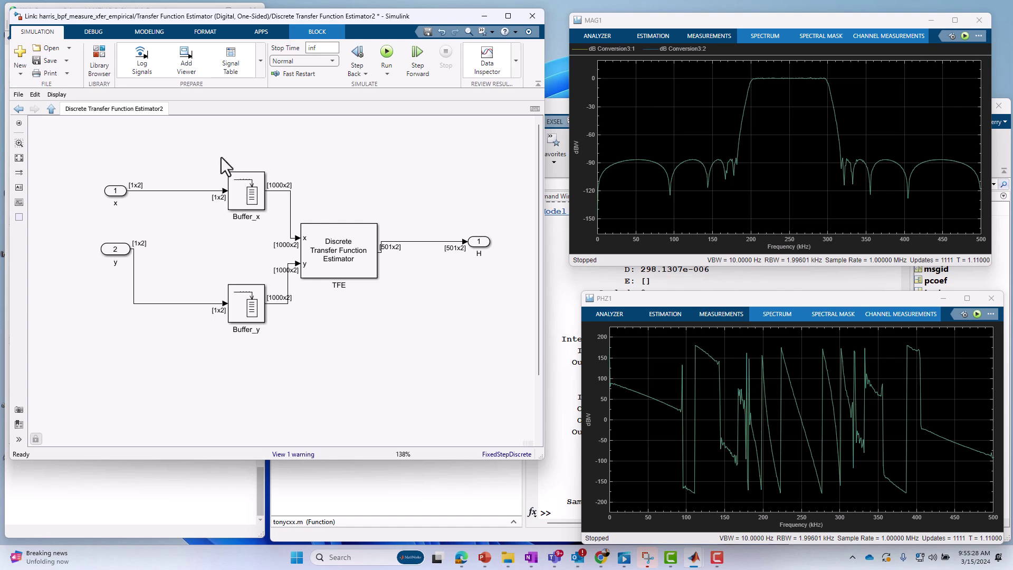
pyautogui.moveTo(216, 154); pyautogui.dragTo(268, 345)
pyautogui.click(323, 384)
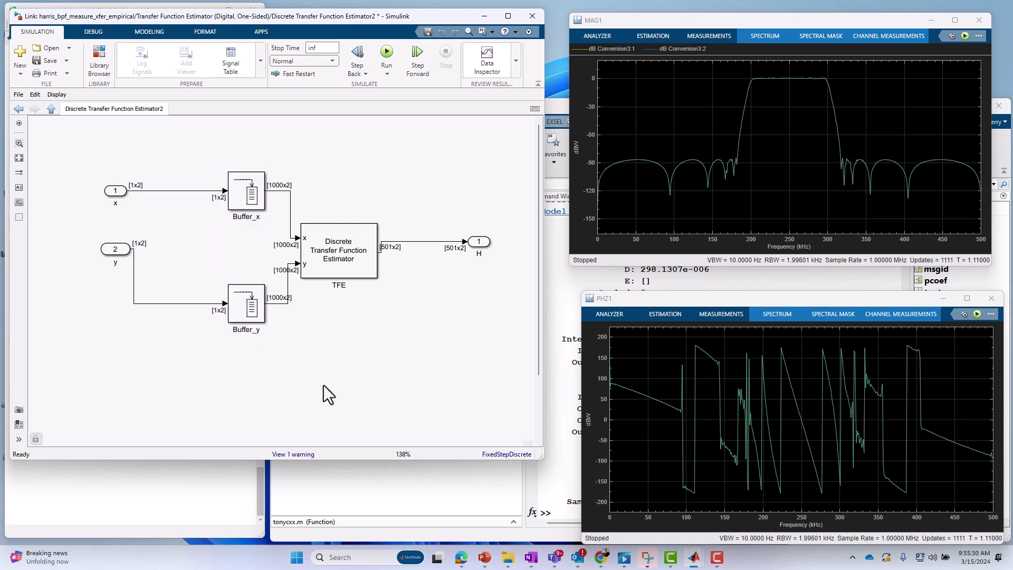
pyautogui.doubleClick(353, 264)
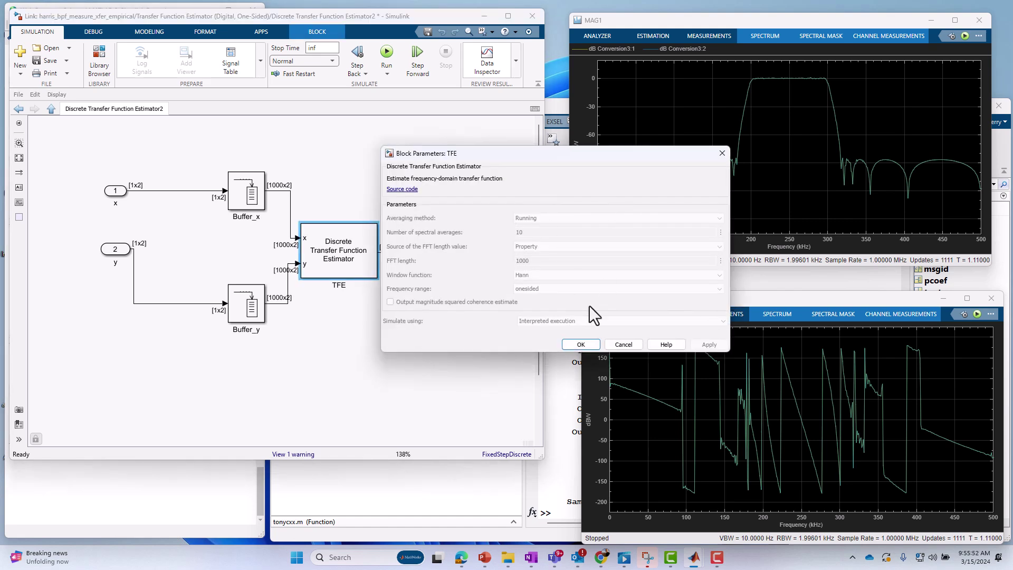
# Close the TFE dialog and open the Discrete Transfer Function Estimator2 mask parameters
pyautogui.click(623, 344)
pyautogui.click(48, 109)
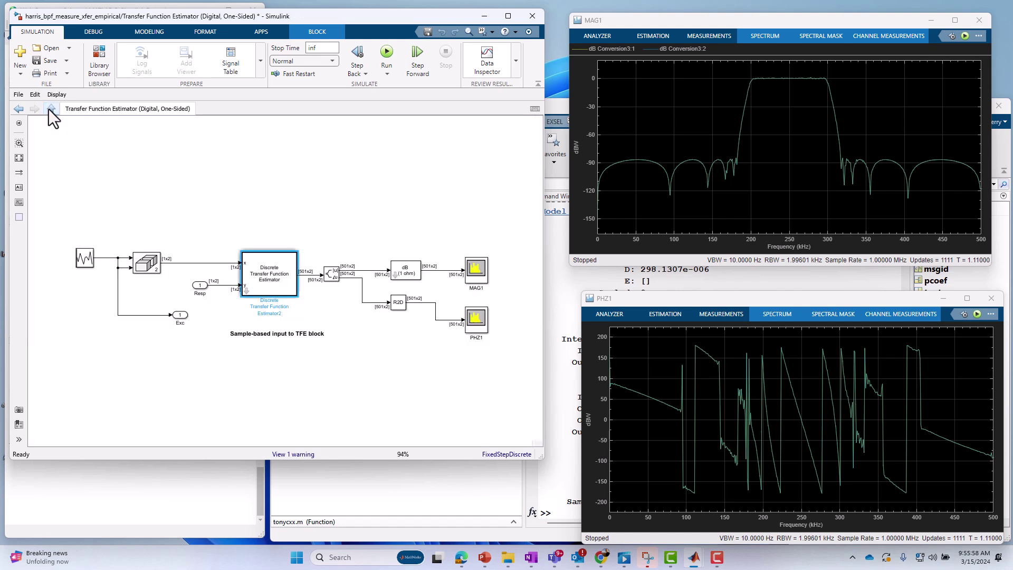
pyautogui.doubleClick(274, 285)
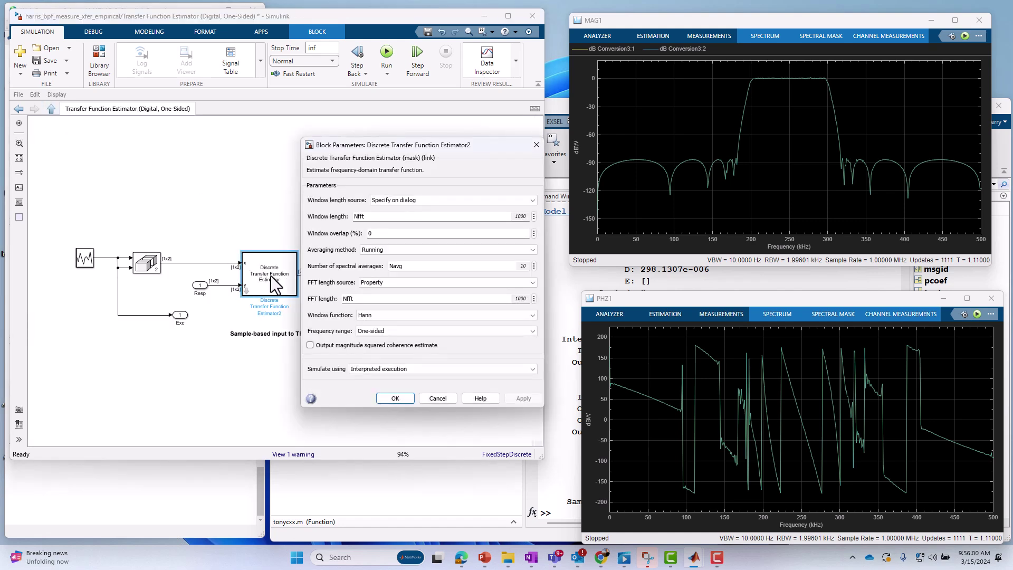
# Review the mask fields: Nfft window and FFT lengths, Running averaging, Navg averages, Hann window
pyautogui.doubleClick(384, 216)
pyautogui.doubleClick(363, 298)
pyautogui.click(384, 252)
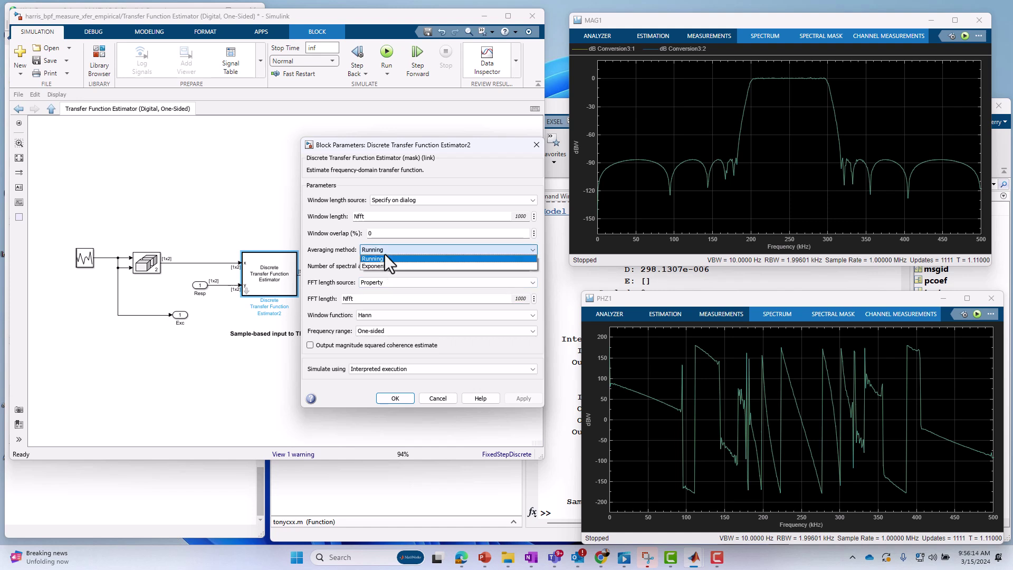
pyautogui.click(329, 254)
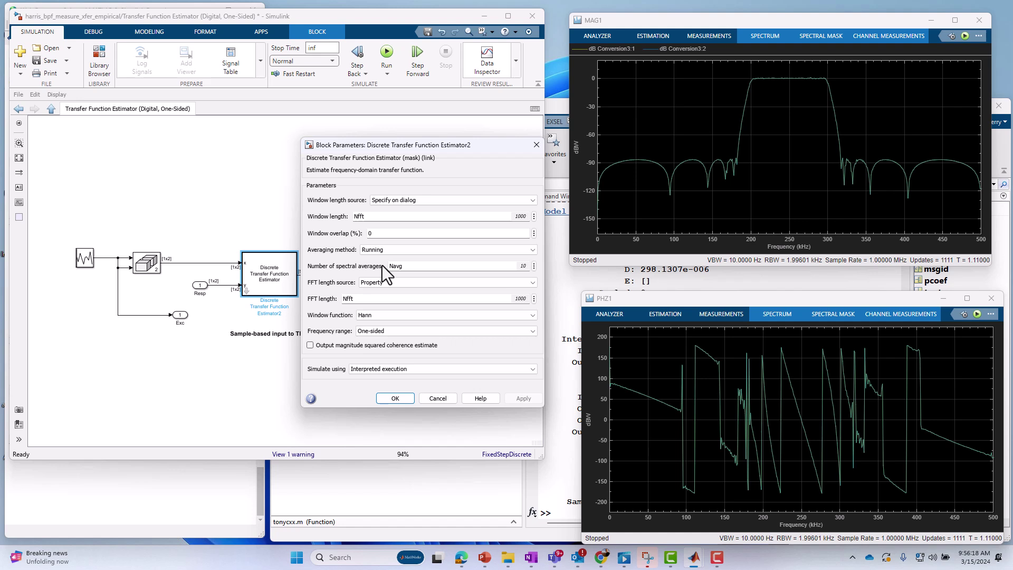
pyautogui.doubleClick(408, 266)
pyautogui.click(395, 318)
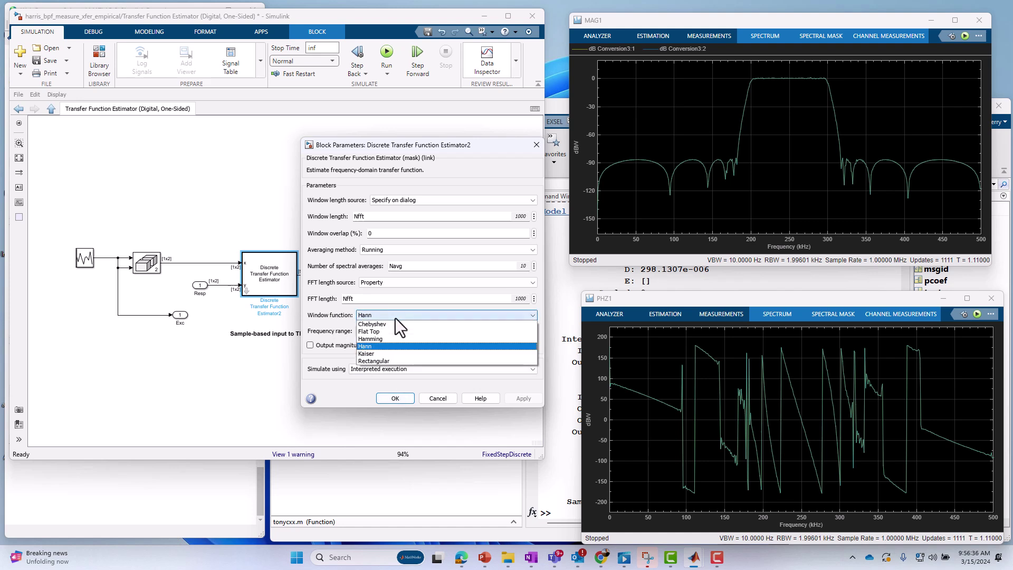
pyautogui.click(321, 317)
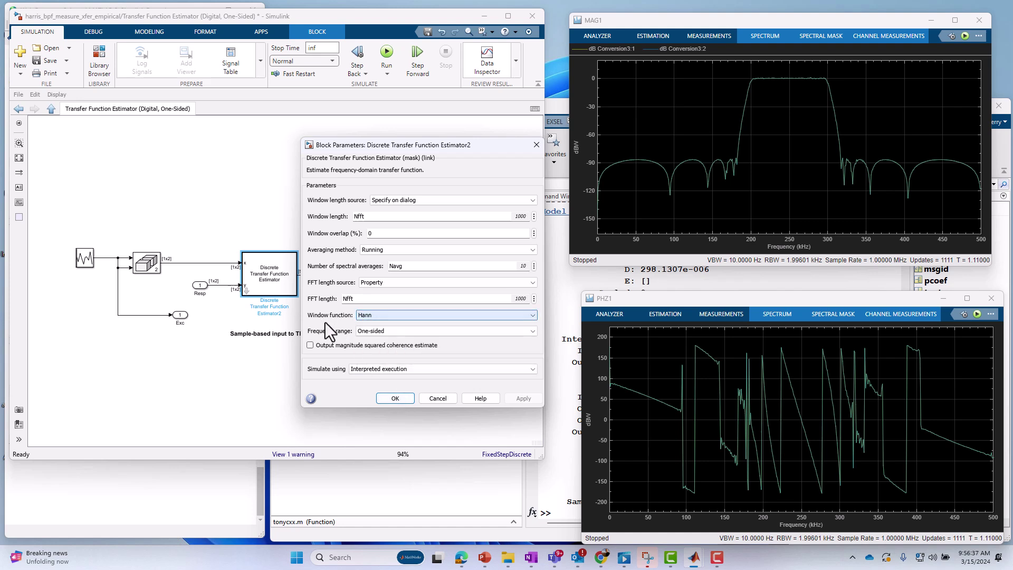
# Confirm the Estimator2 mask, re-enter the subsystem and reopen the TFE block parameters
pyautogui.click(388, 399)
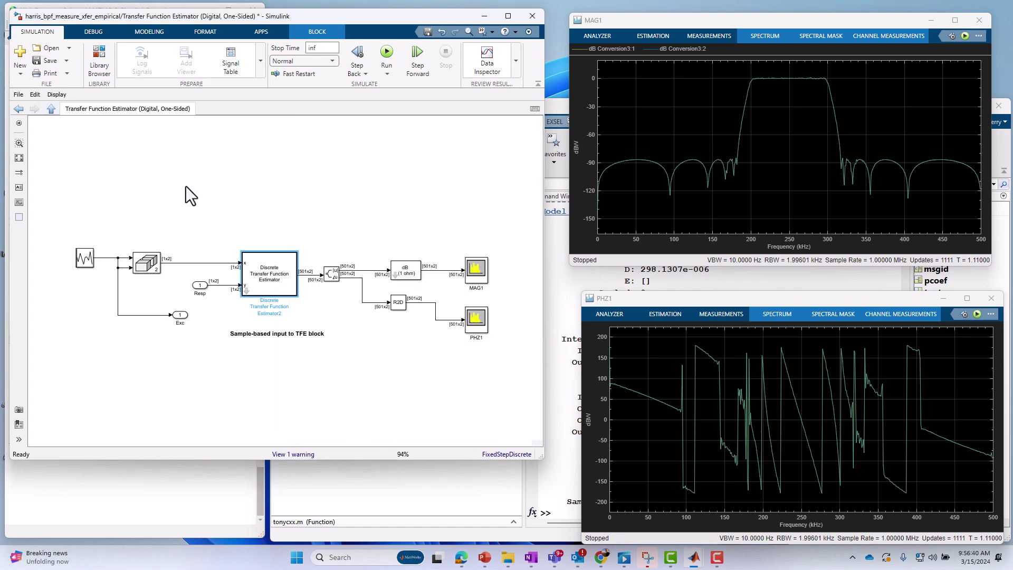
pyautogui.click(246, 290)
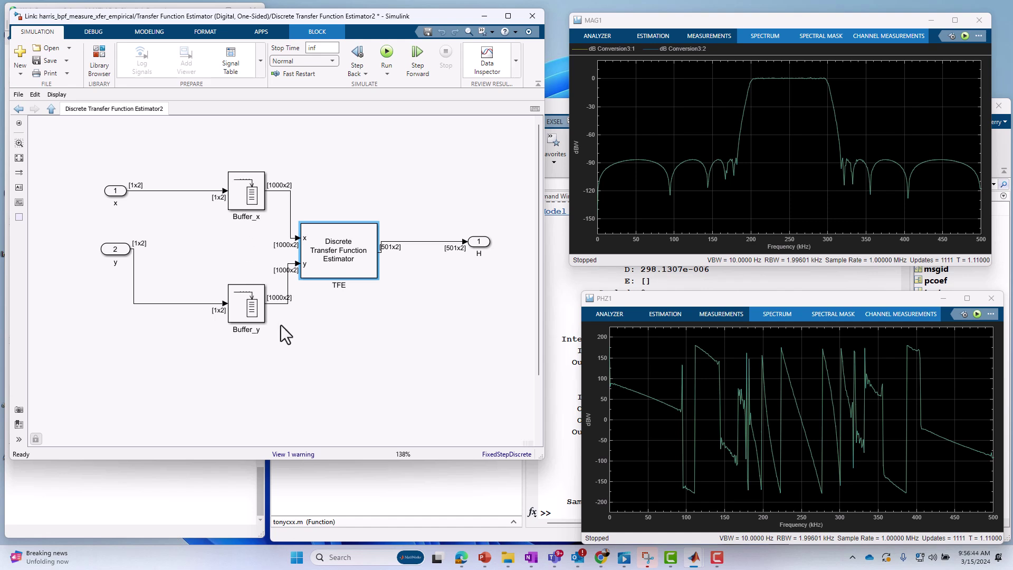
pyautogui.click(140, 193)
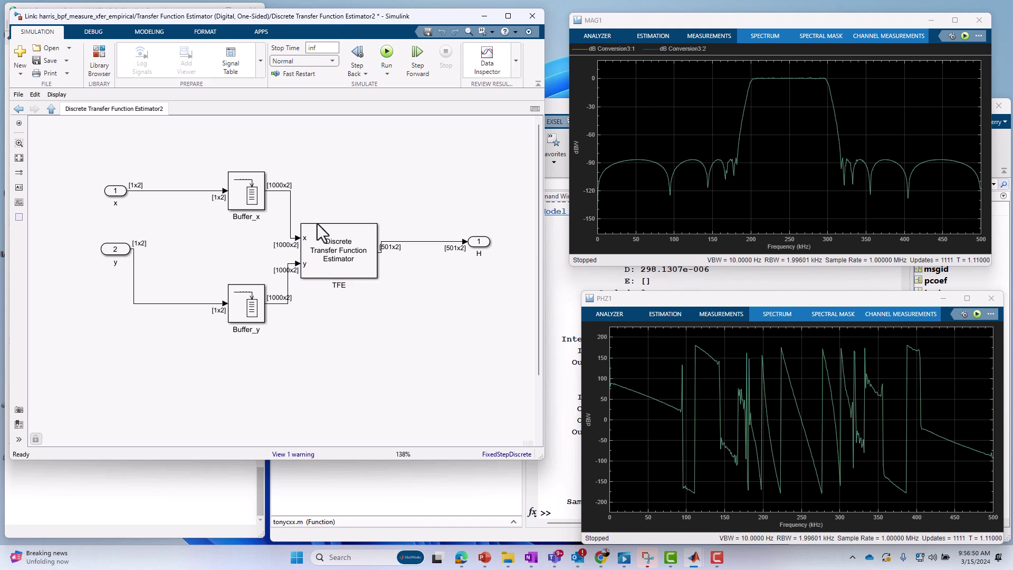
pyautogui.doubleClick(340, 259)
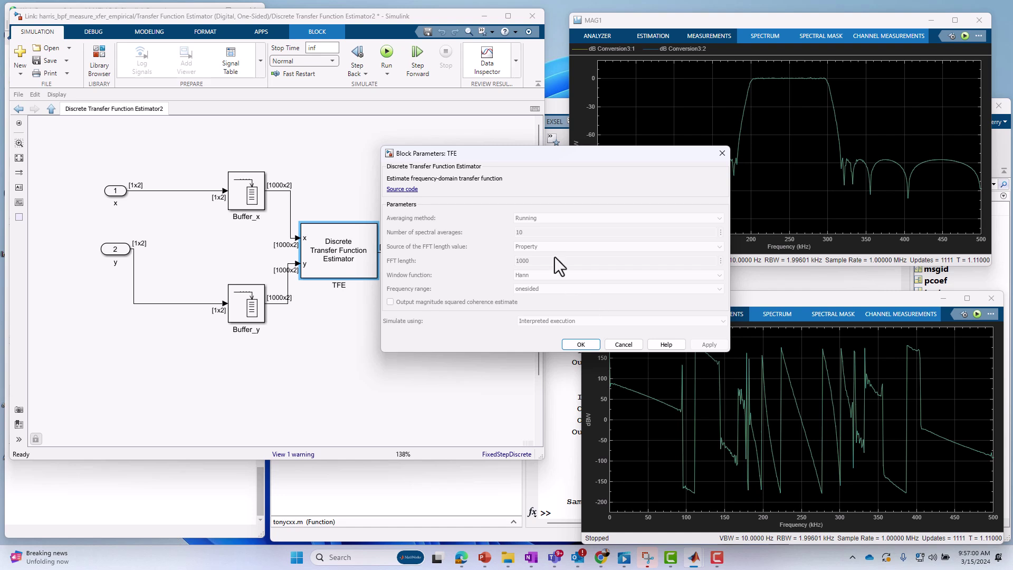
# Open the TFE source code and pick out the parent class dsp.TransferFunctionEstimator in its classdef line
pyautogui.click(397, 190)
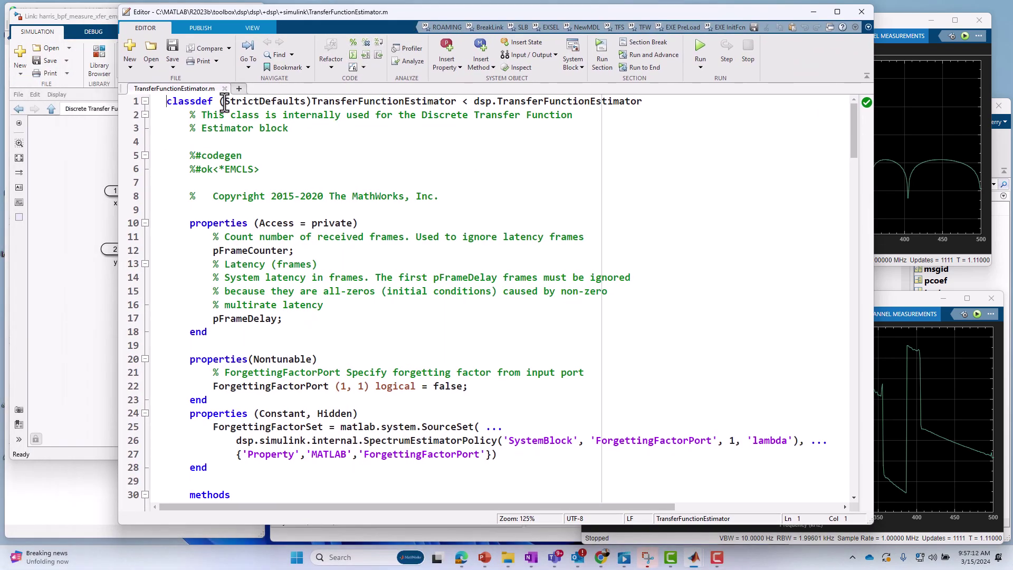
pyautogui.moveTo(167, 101); pyautogui.dragTo(663, 103)
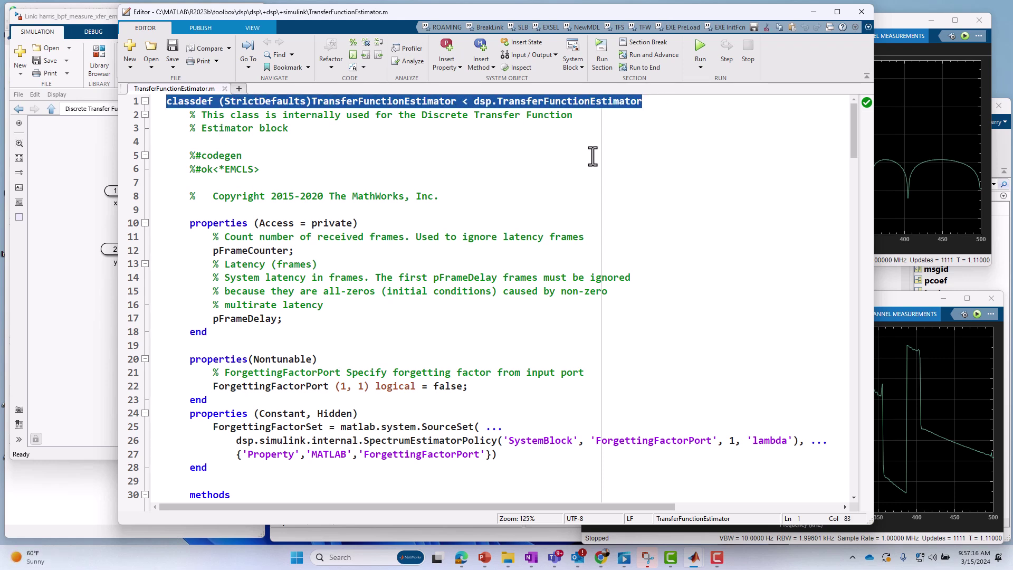
pyautogui.click(545, 160)
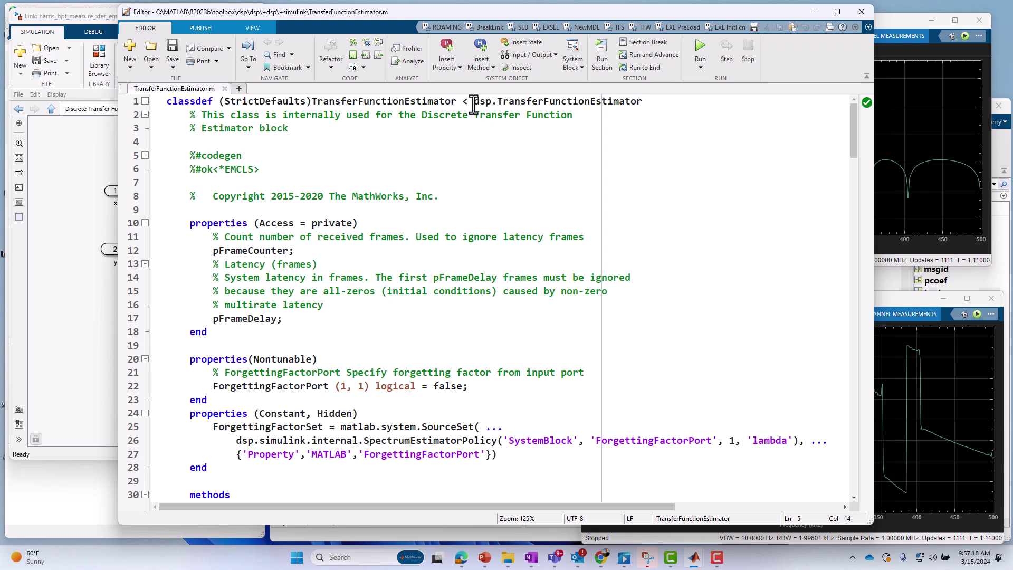
pyautogui.moveTo(474, 104); pyautogui.dragTo(614, 109)
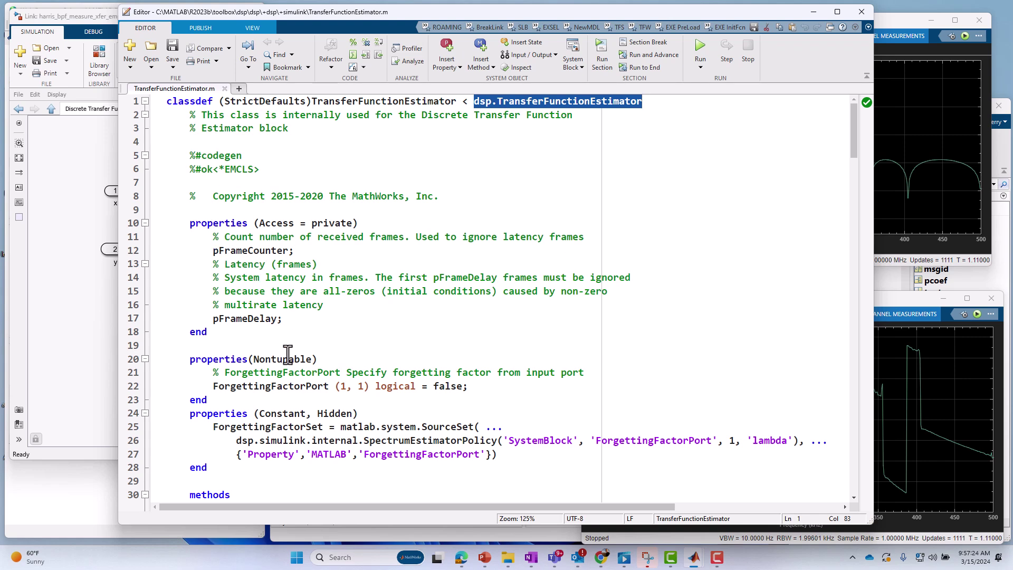
# Browse the setupImpl and stepImpl functions in TransferFunctionEstimator.m
pyautogui.scroll(-4, 287, 355)
pyautogui.scroll(-4, 296, 377)
pyautogui.doubleClick(287, 305)
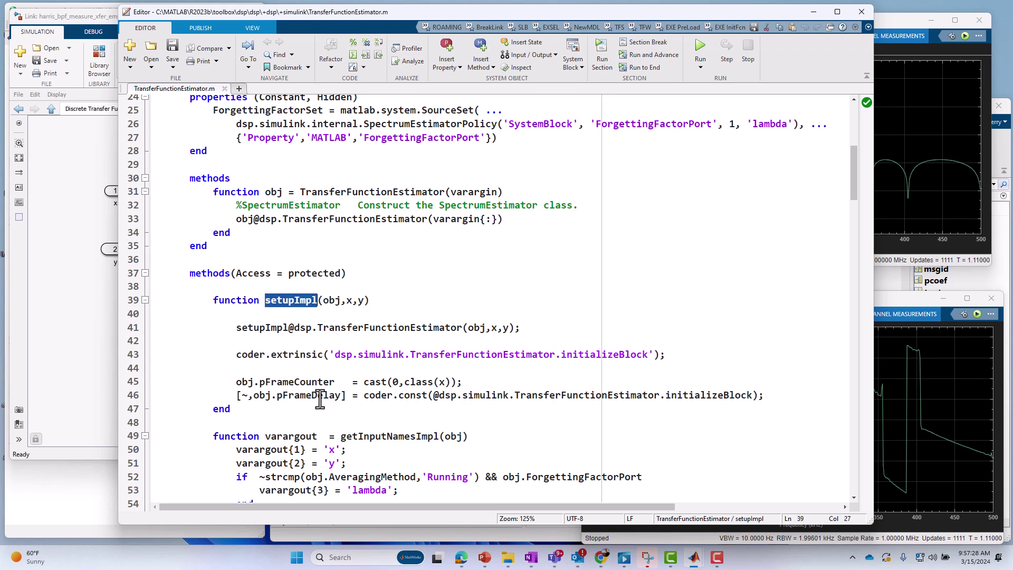
pyautogui.scroll(-7, 344, 440)
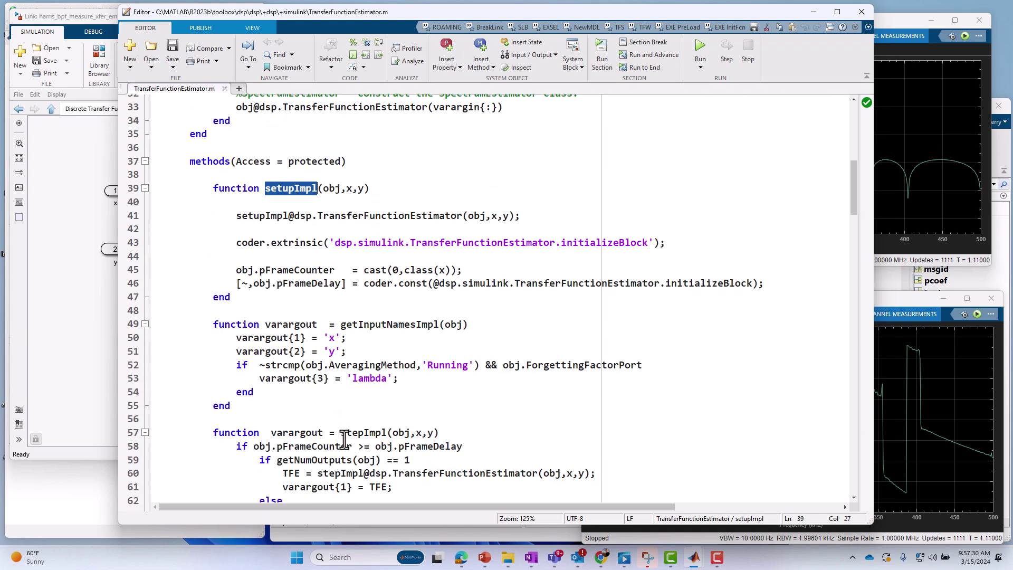
pyautogui.doubleClick(372, 281)
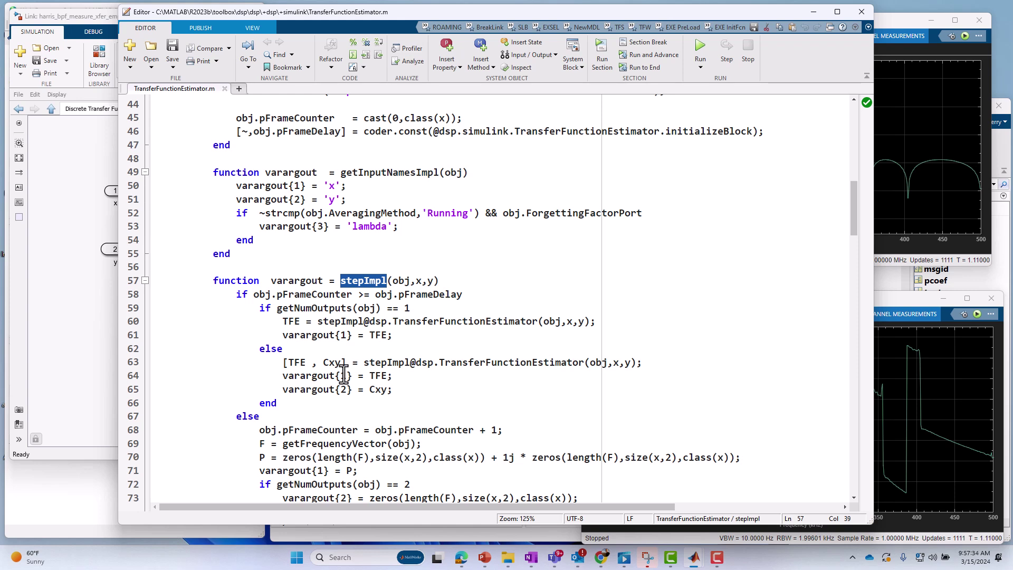
pyautogui.scroll(4, 348, 296)
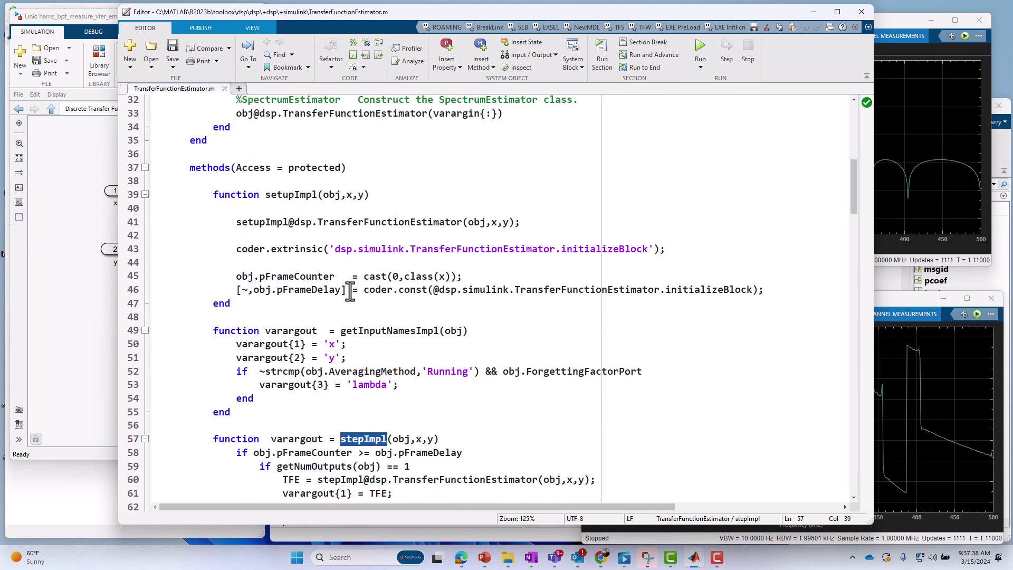
pyautogui.scroll(3, 350, 294)
pyautogui.scroll(3, 350, 291)
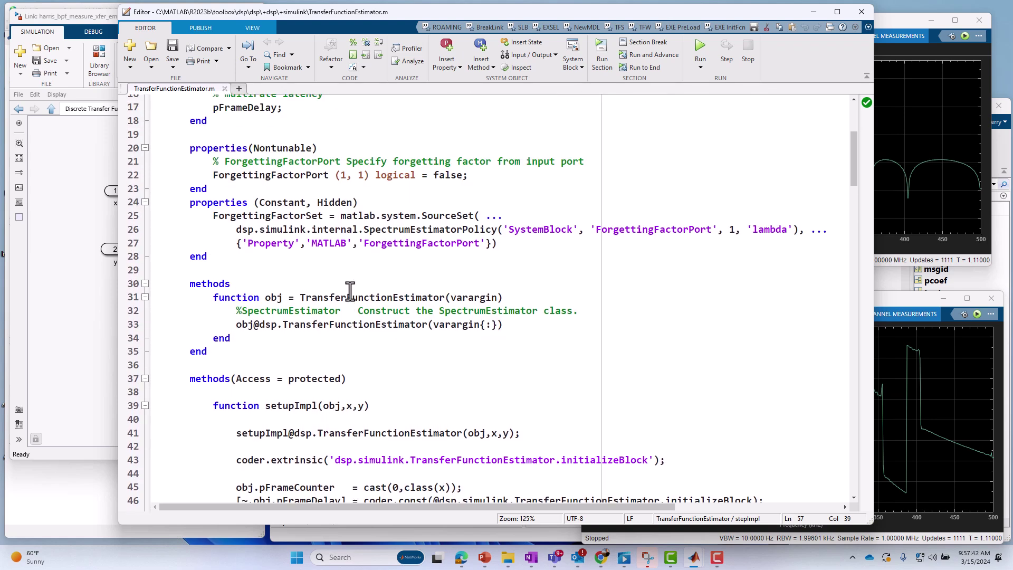
pyautogui.doubleClick(306, 405)
pyautogui.scroll(-5, 313, 422)
pyautogui.scroll(-3, 323, 437)
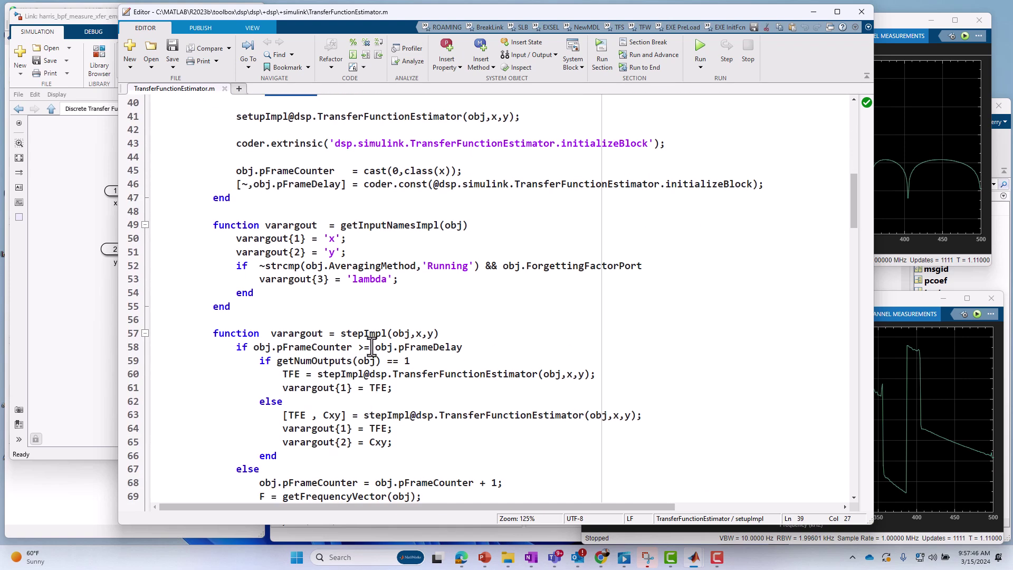
pyautogui.doubleClick(364, 333)
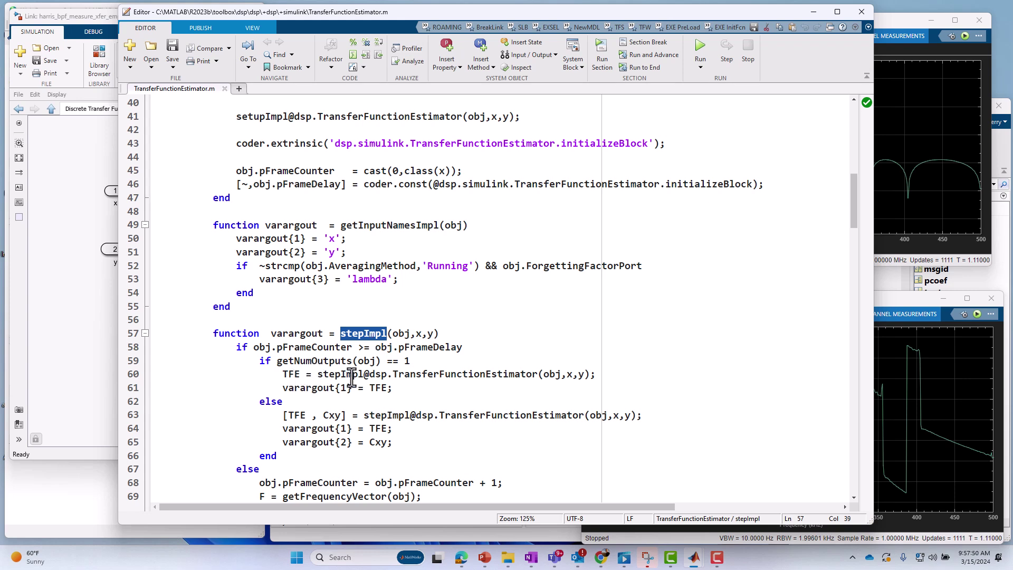
# Open the parent class dsp.TransferFunctionEstimator from line 60 in a new Editor tab
pyautogui.moveTo(369, 376); pyautogui.dragTo(538, 381)
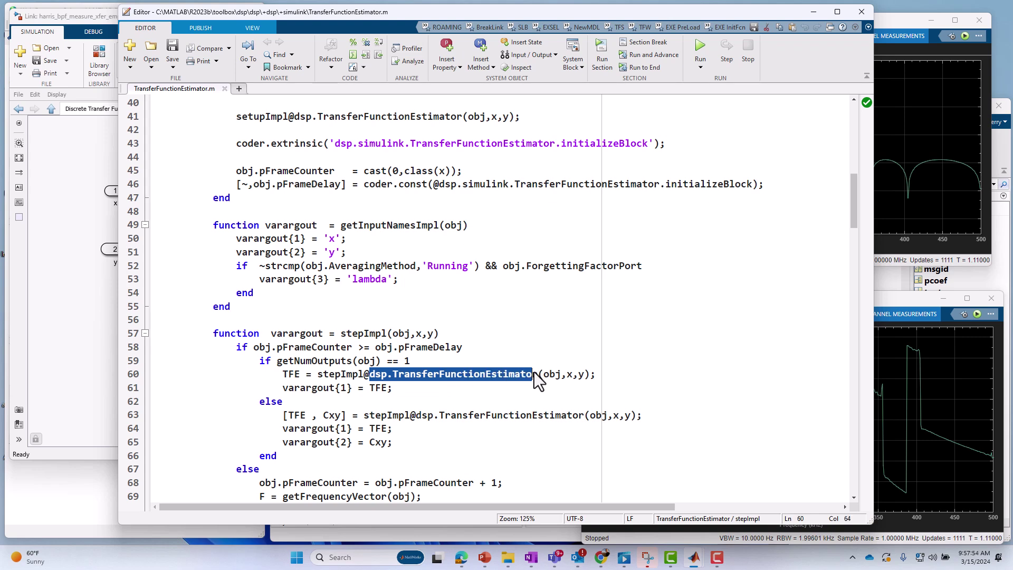
pyautogui.rightClick(478, 374)
pyautogui.click(508, 357)
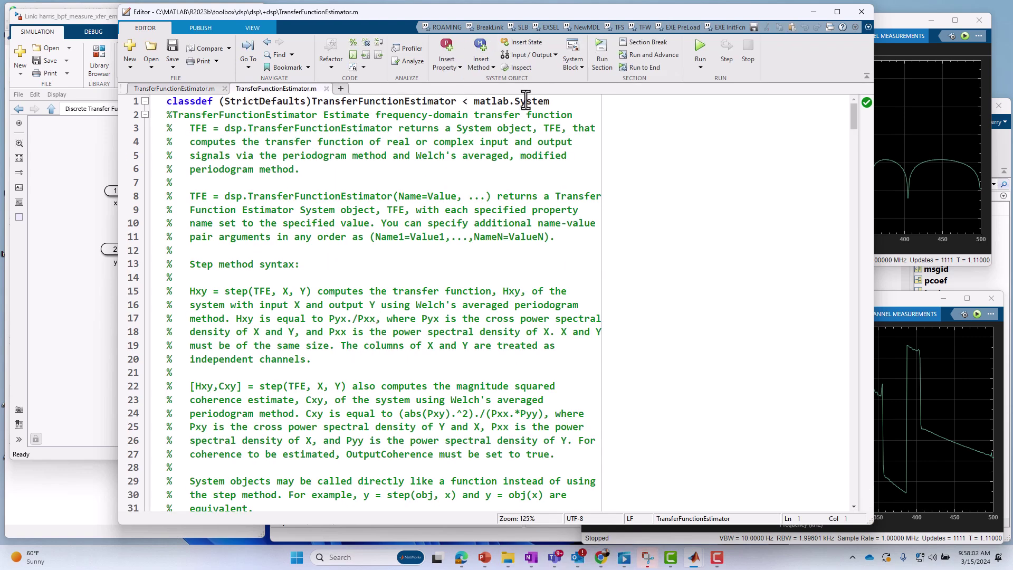
# Jump to stepImpl in the dsp class file and examine its x, y arguments
pyautogui.scroll(-4, 280, 364)
pyautogui.scroll(-9, 280, 369)
pyautogui.scroll(-2, 280, 368)
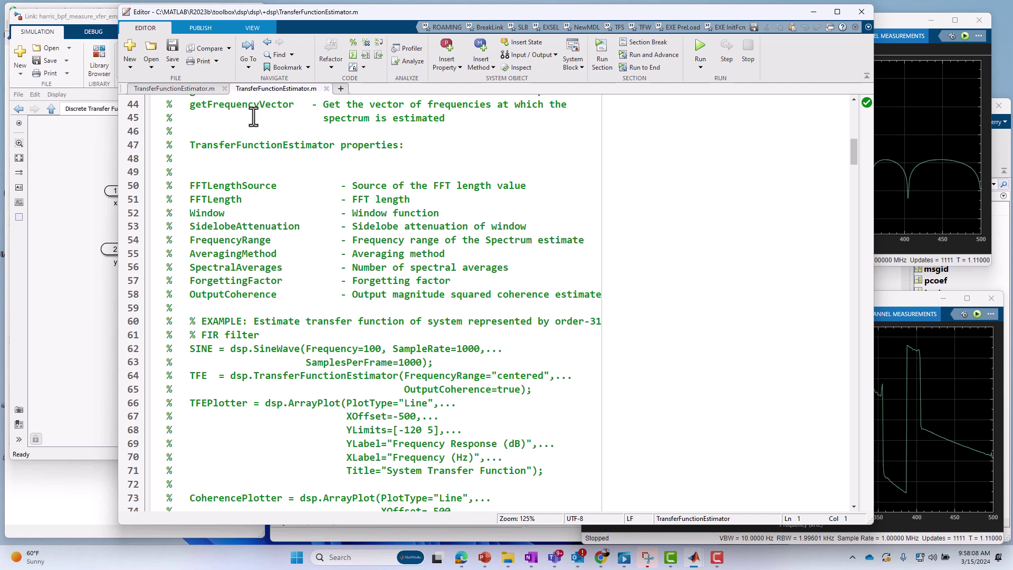
pyautogui.click(249, 68)
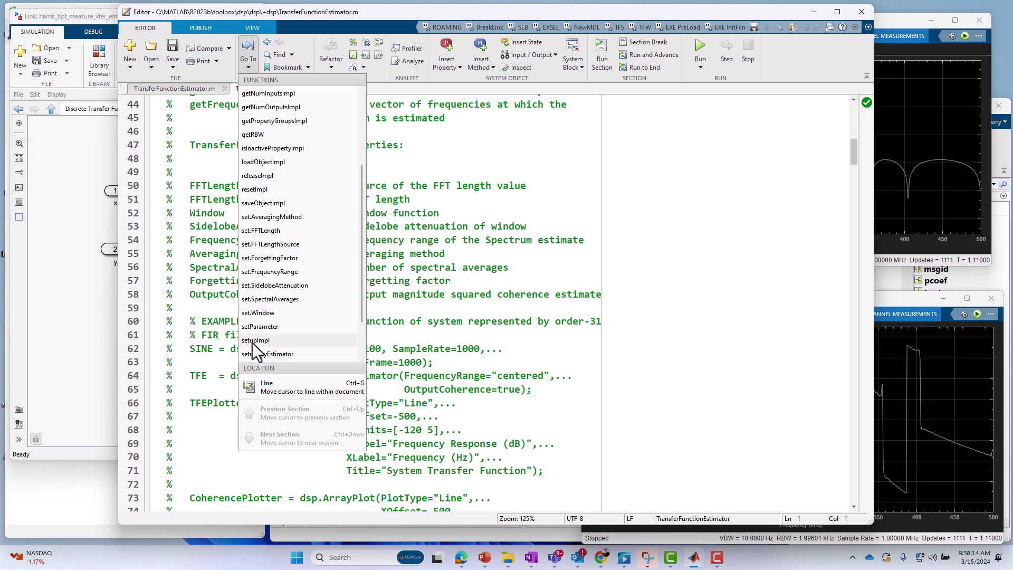
pyautogui.scroll(-2, 252, 343)
pyautogui.click(254, 317)
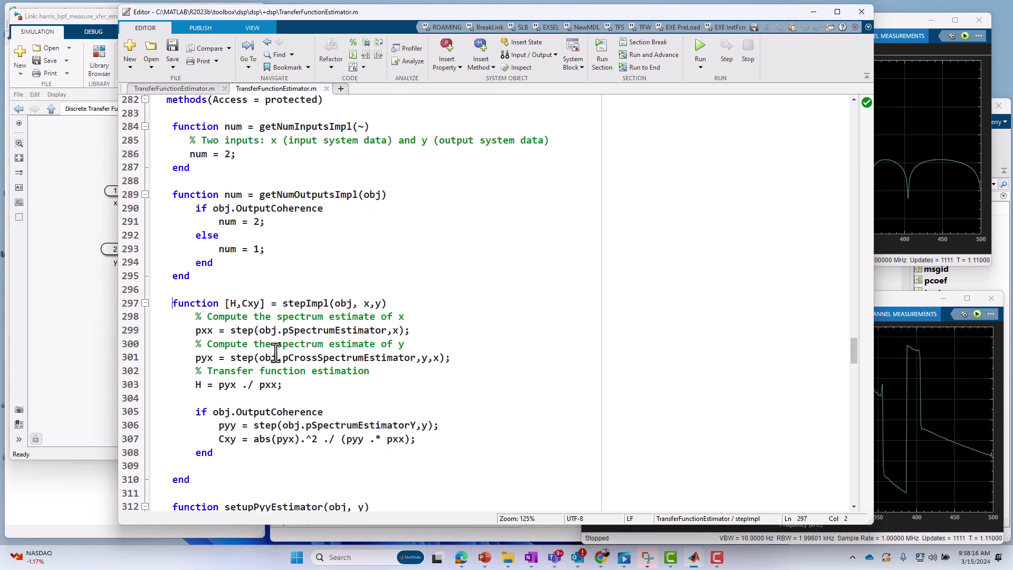
pyautogui.click(294, 304)
pyautogui.moveTo(364, 305); pyautogui.dragTo(385, 306)
pyautogui.click(373, 316)
# Trace pxx, pyx and H in line 303's H = pyx ./ pxx, then return to Simulink
pyautogui.doubleClick(198, 330)
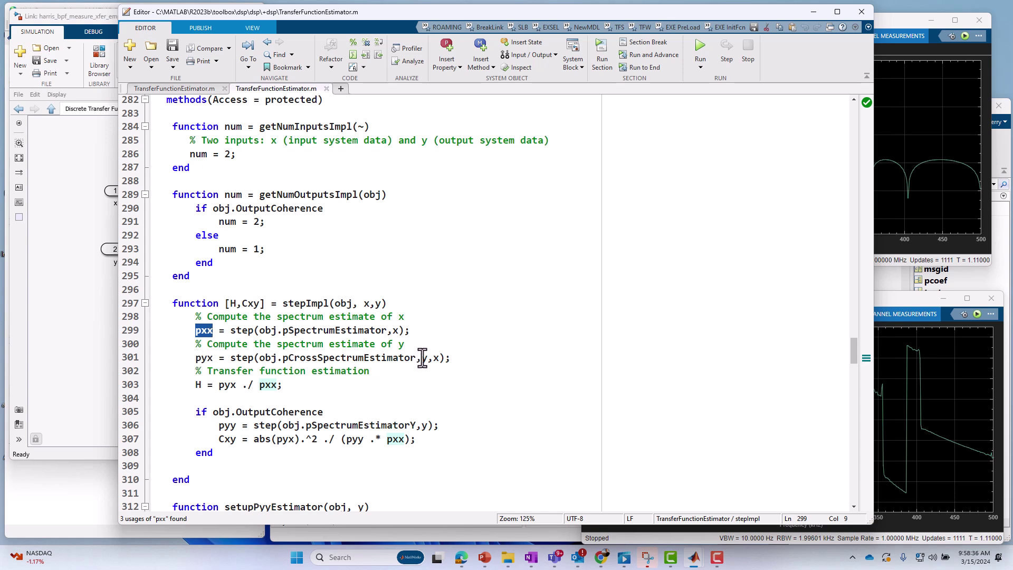
pyautogui.moveTo(422, 358); pyautogui.dragTo(433, 358)
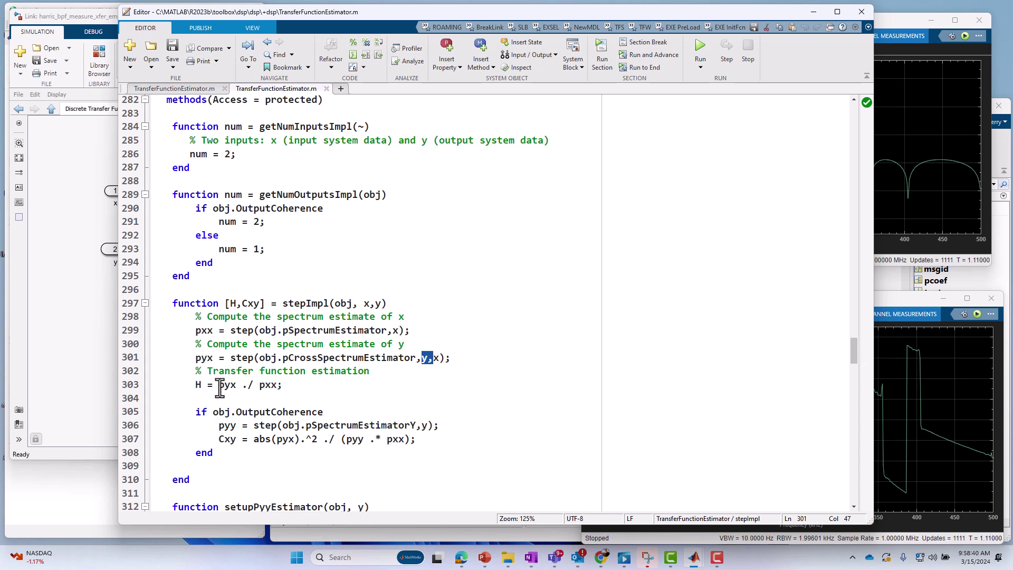
pyautogui.moveTo(221, 384); pyautogui.dragTo(282, 384)
pyautogui.doubleClick(199, 384)
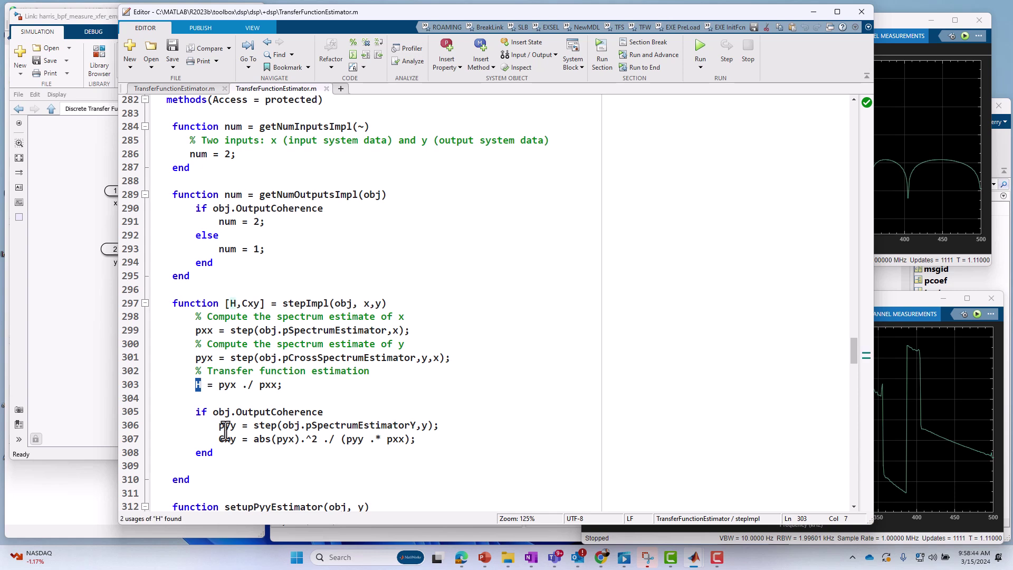
pyautogui.moveTo(225, 385); pyautogui.dragTo(237, 393)
pyautogui.doubleClick(268, 385)
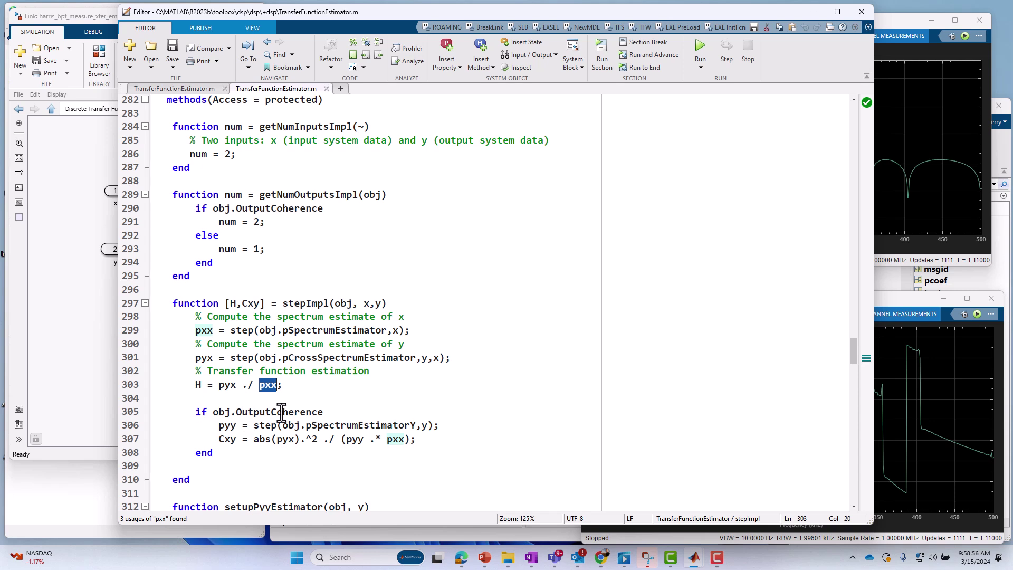
pyautogui.doubleClick(195, 384)
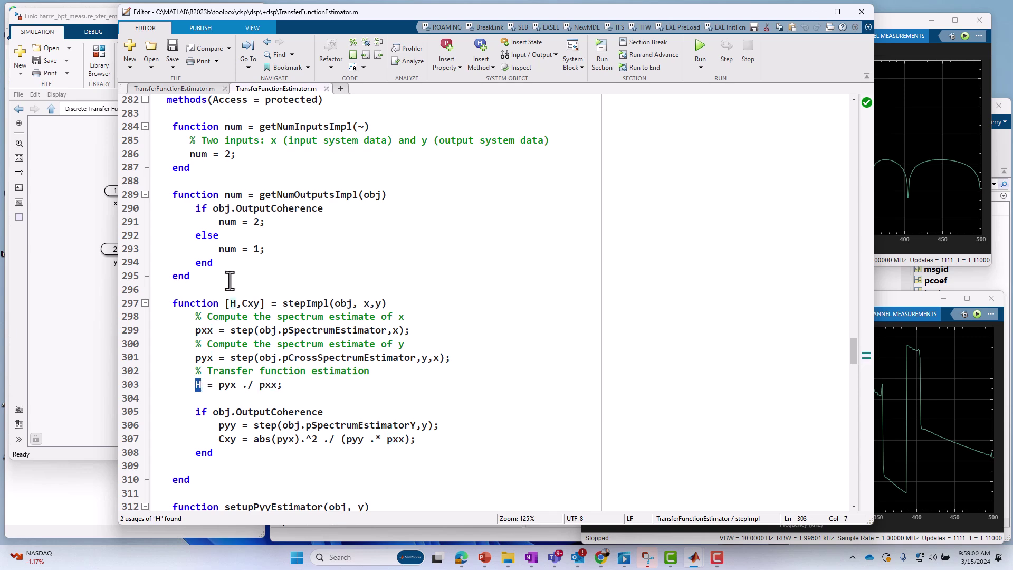
pyautogui.click(76, 190)
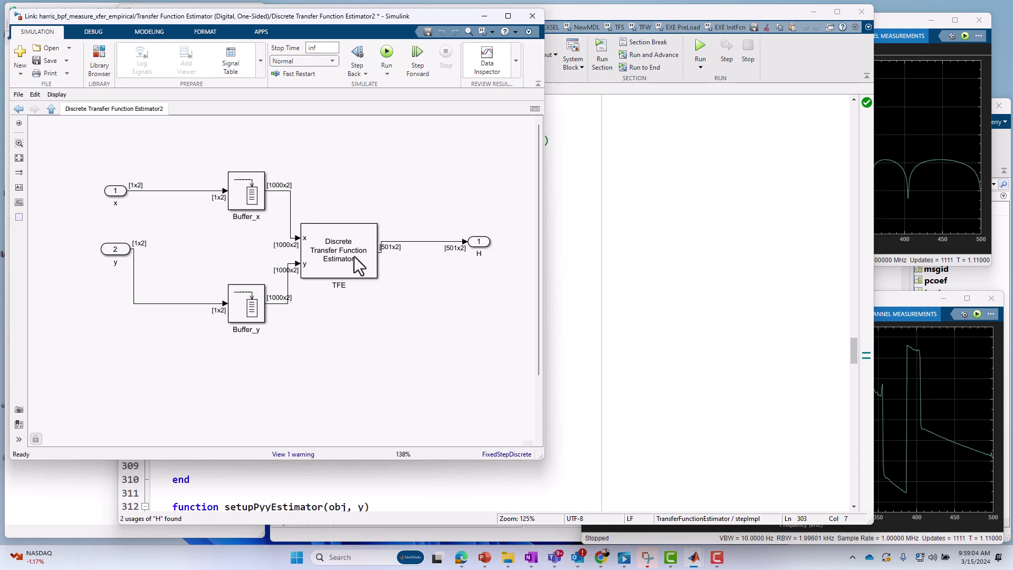
# Move up one level and inspect the magnitude-angle, dB and MAG1/PHZ1 scope blocks
pyautogui.click(50, 109)
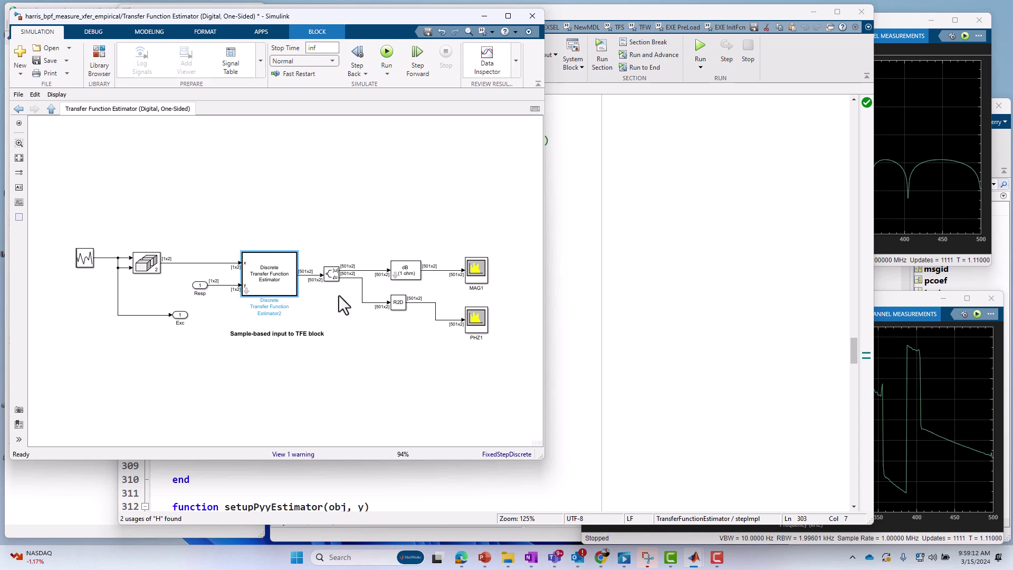
pyautogui.click(336, 277)
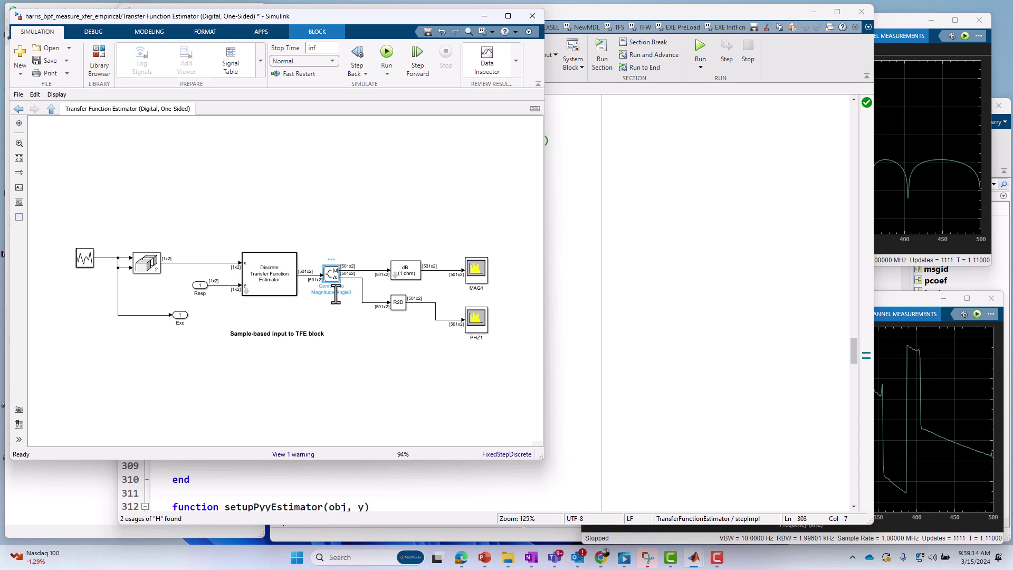
pyautogui.moveTo(375, 239); pyautogui.dragTo(406, 308)
pyautogui.click(392, 334)
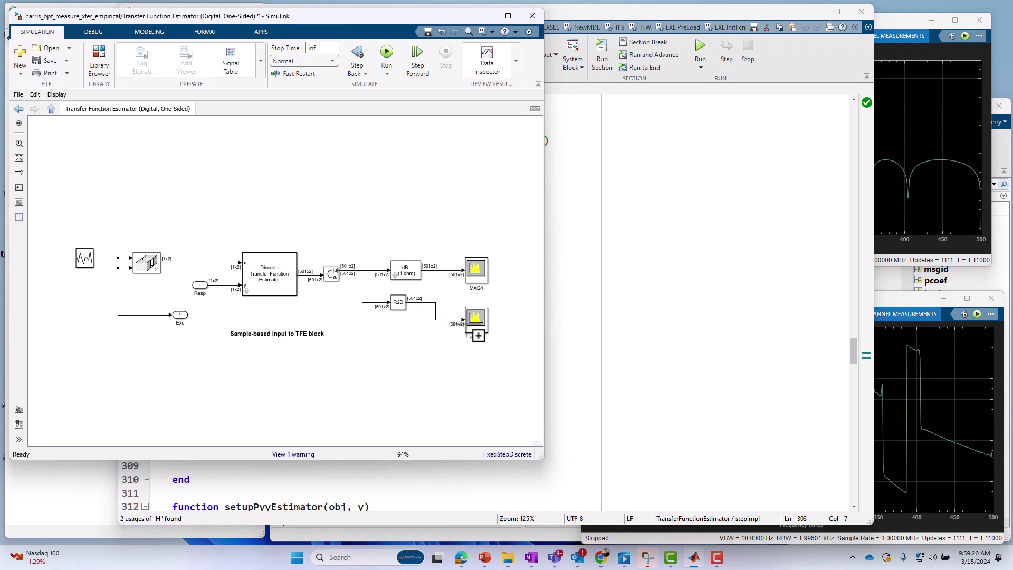
pyautogui.moveTo(442, 236); pyautogui.dragTo(499, 350)
pyautogui.click(477, 382)
pyautogui.hotkey('ctrl', 'a')
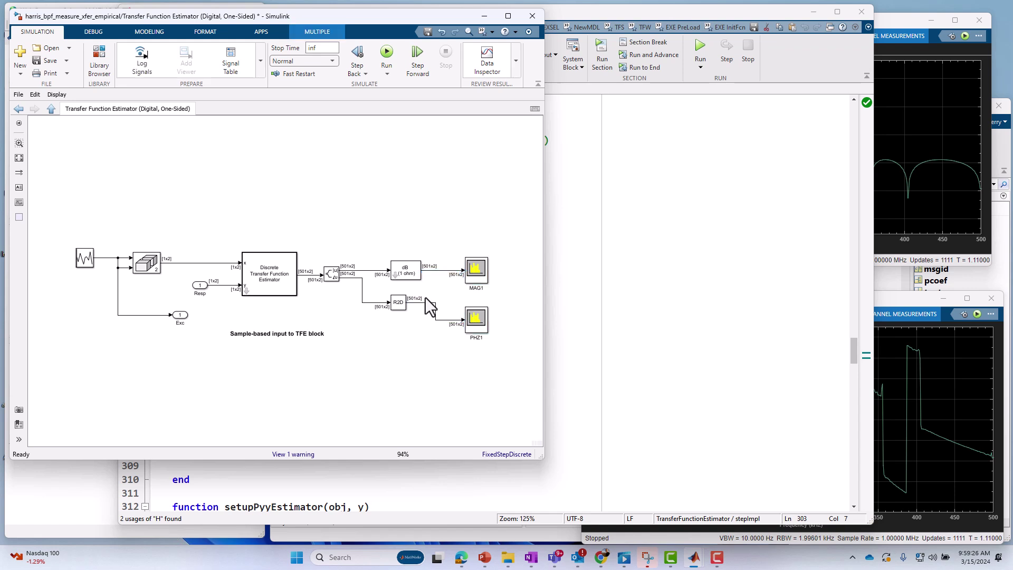
pyautogui.click(411, 286)
pyautogui.click(476, 268)
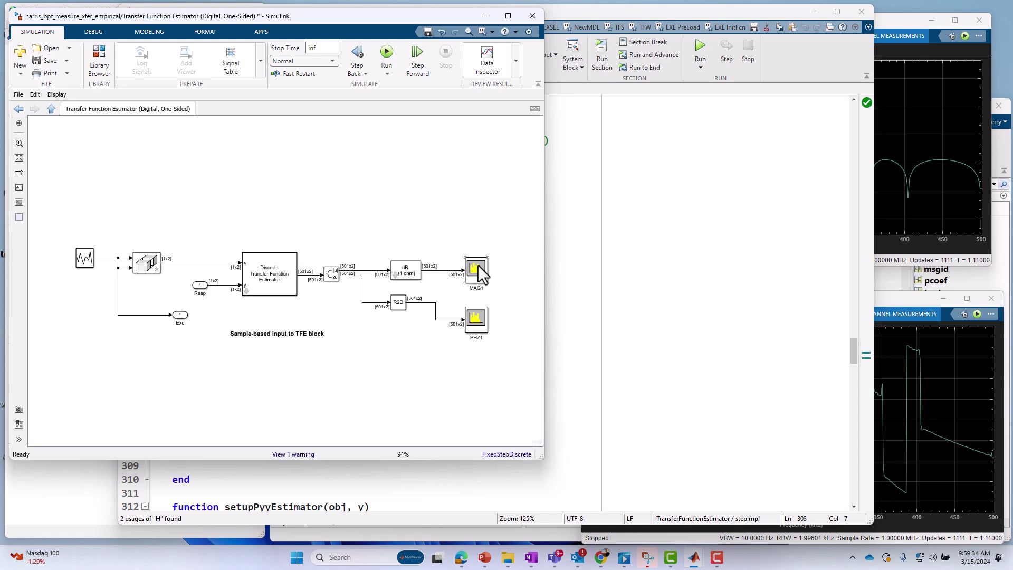
# Review MAG1's spectrum type and estimation settings, keeping Input Domain set to Frequency
pyautogui.doubleClick(478, 266)
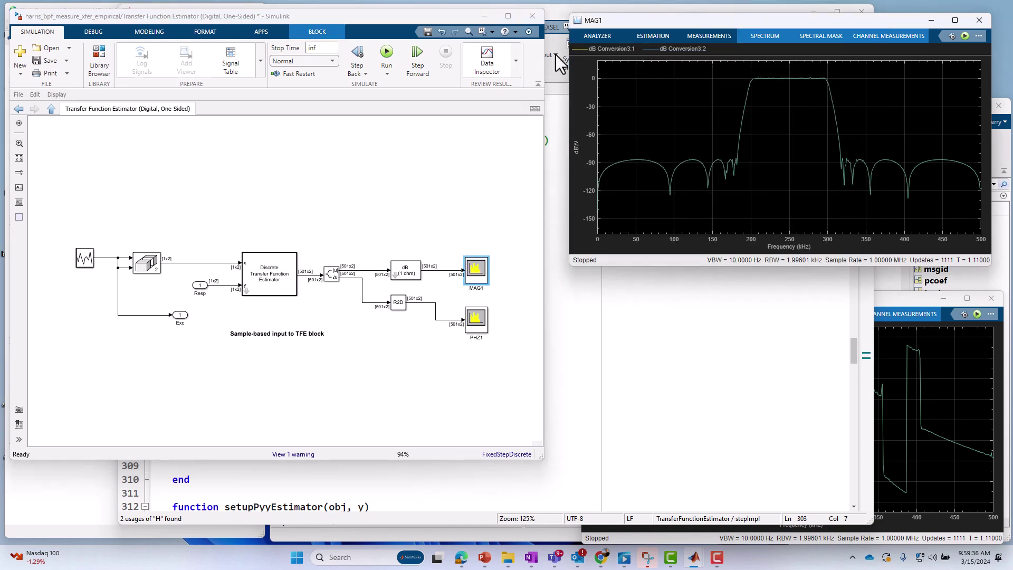
pyautogui.click(599, 38)
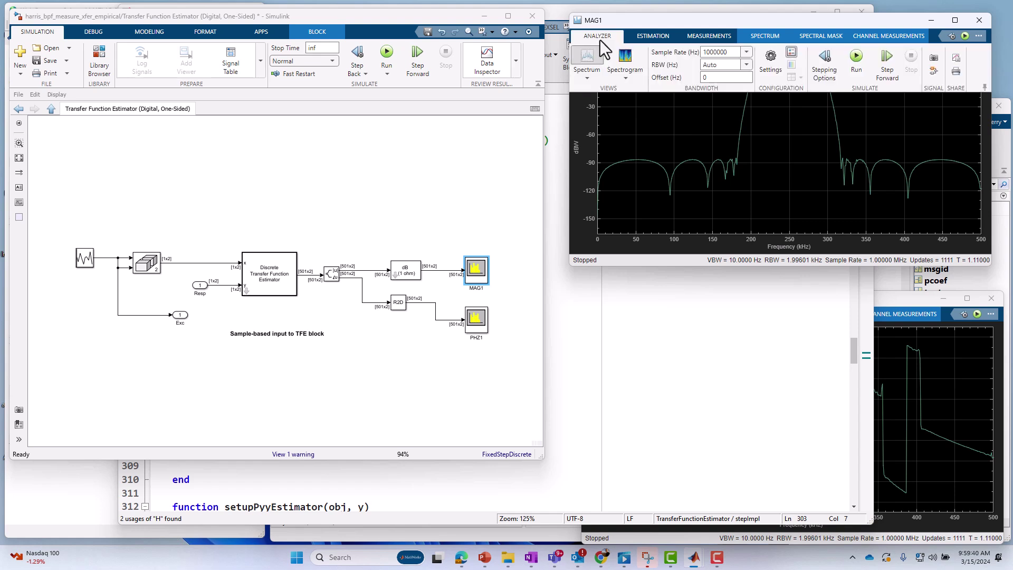
pyautogui.click(588, 80)
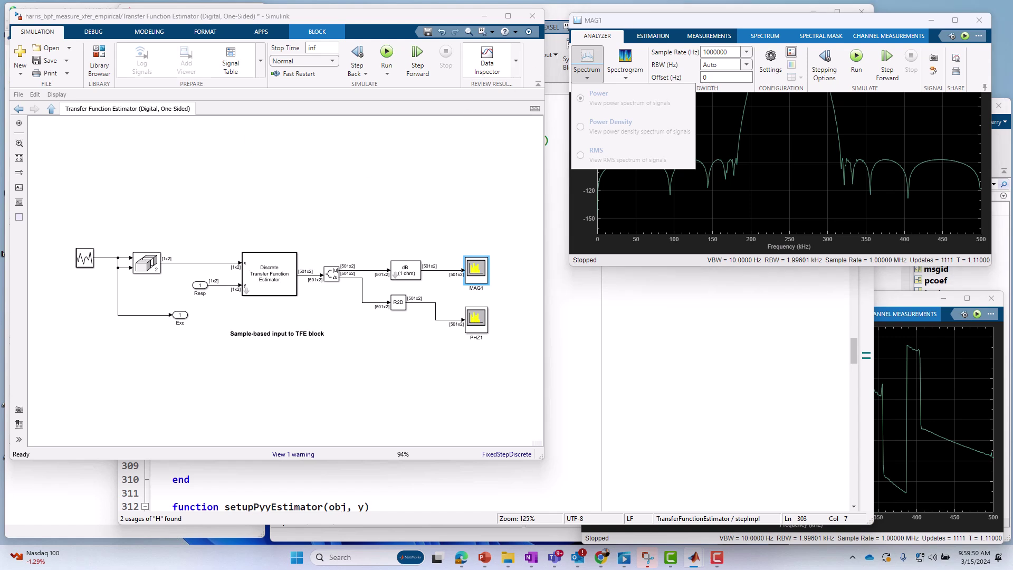
pyautogui.click(419, 119)
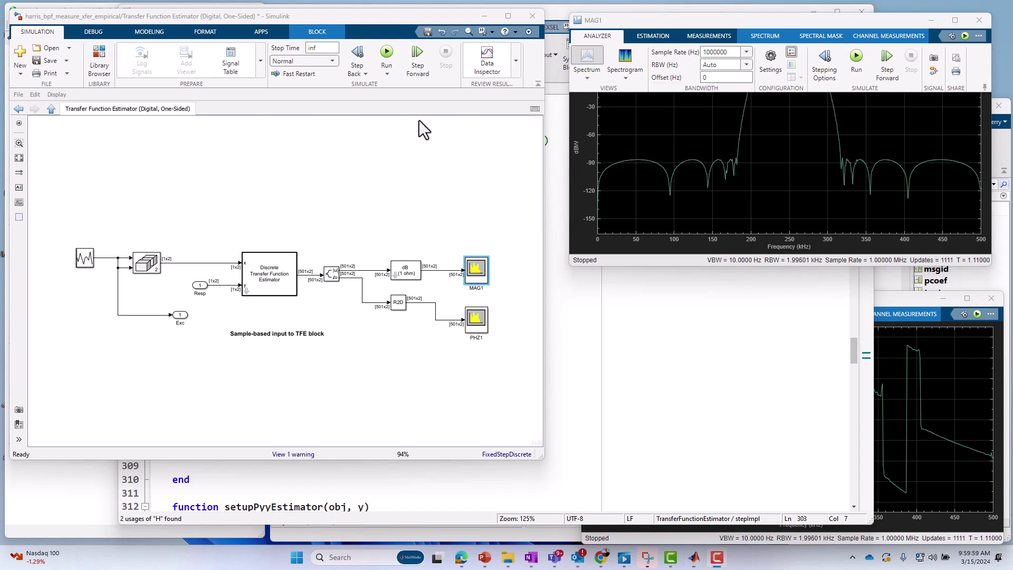
pyautogui.click(647, 37)
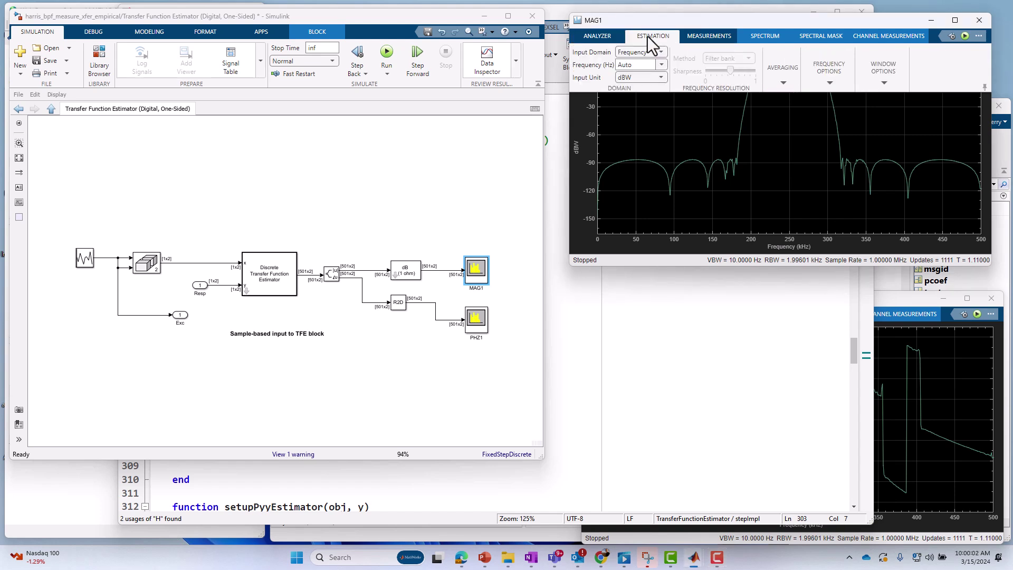
pyautogui.click(641, 53)
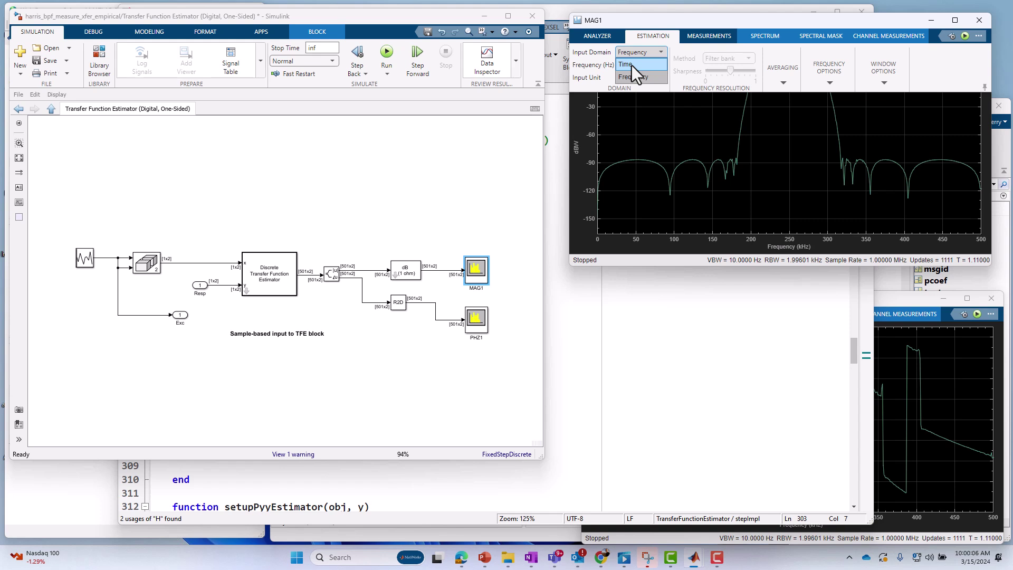
pyautogui.click(644, 77)
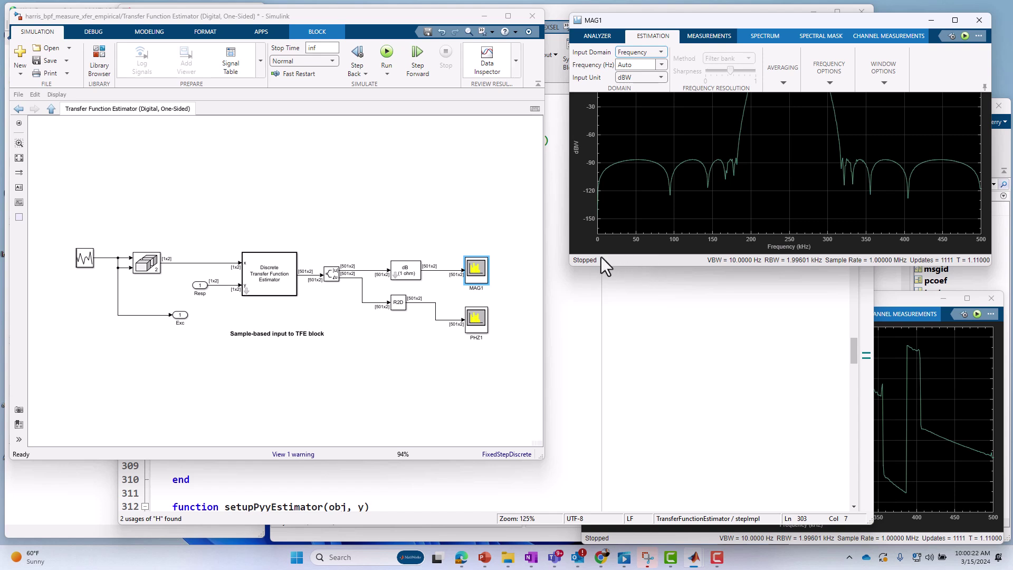
# Select the PHZ1 block and open its phase scope window
pyautogui.click(416, 192)
pyautogui.click(476, 321)
pyautogui.doubleClick(474, 318)
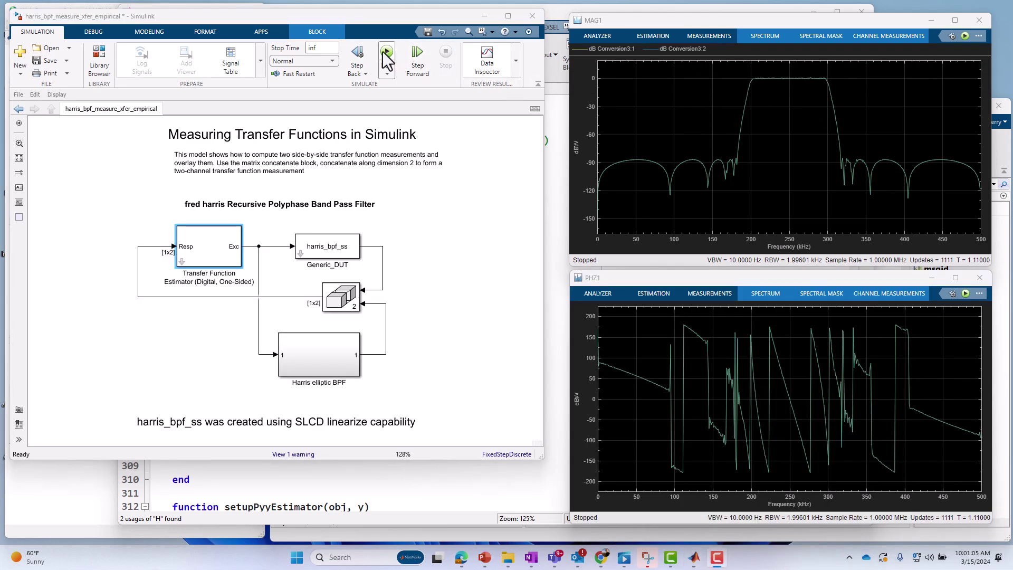
# Run the simulation so MAG1 and PHZ1 measure both filters
pyautogui.click(383, 52)
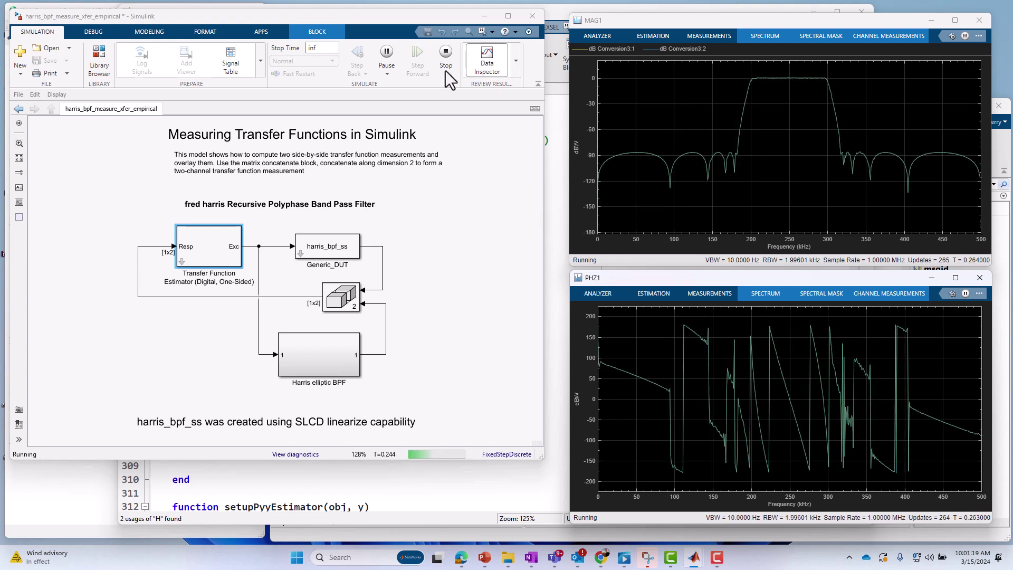
# Open the Harris elliptic BPF subsystem
pyautogui.doubleClick(318, 362)
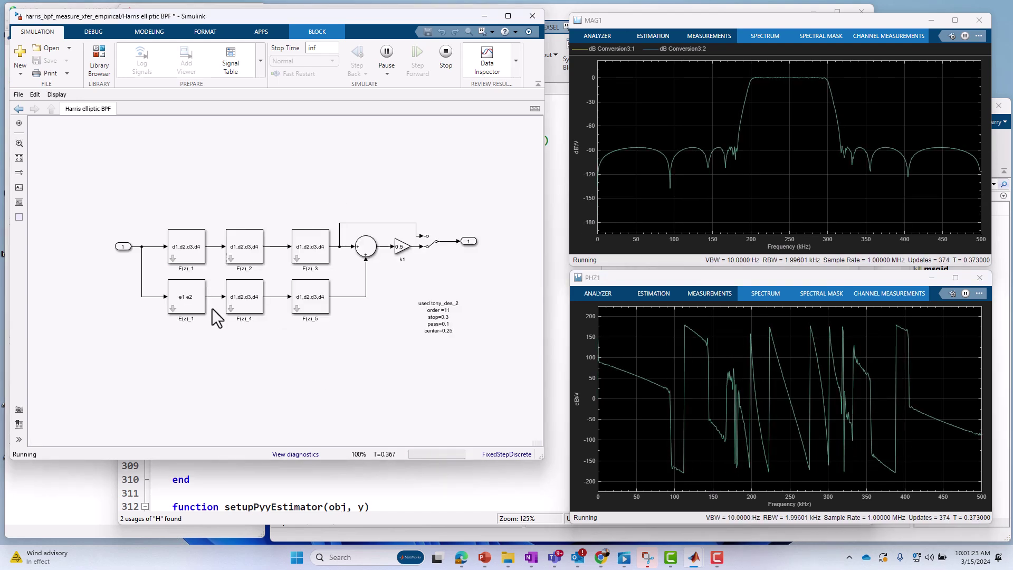
pyautogui.doubleClick(188, 253)
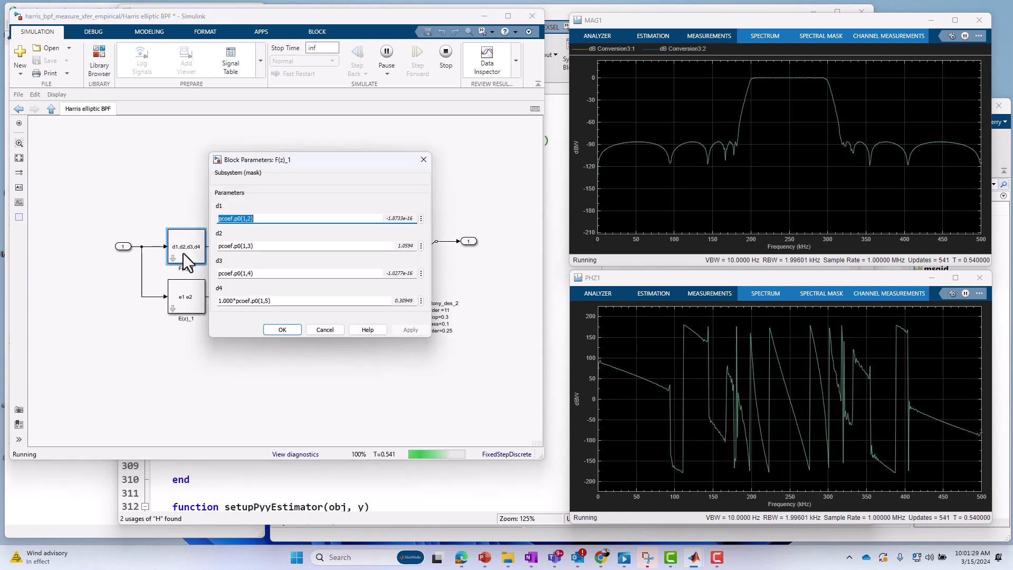
pyautogui.click(238, 300)
pyautogui.click(236, 301)
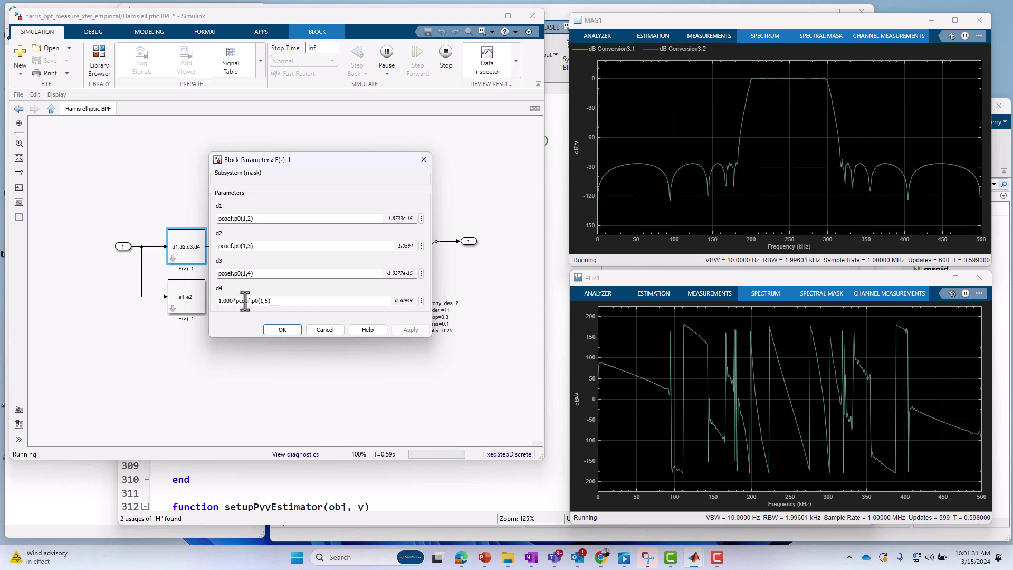
pyautogui.press('BackSpace')
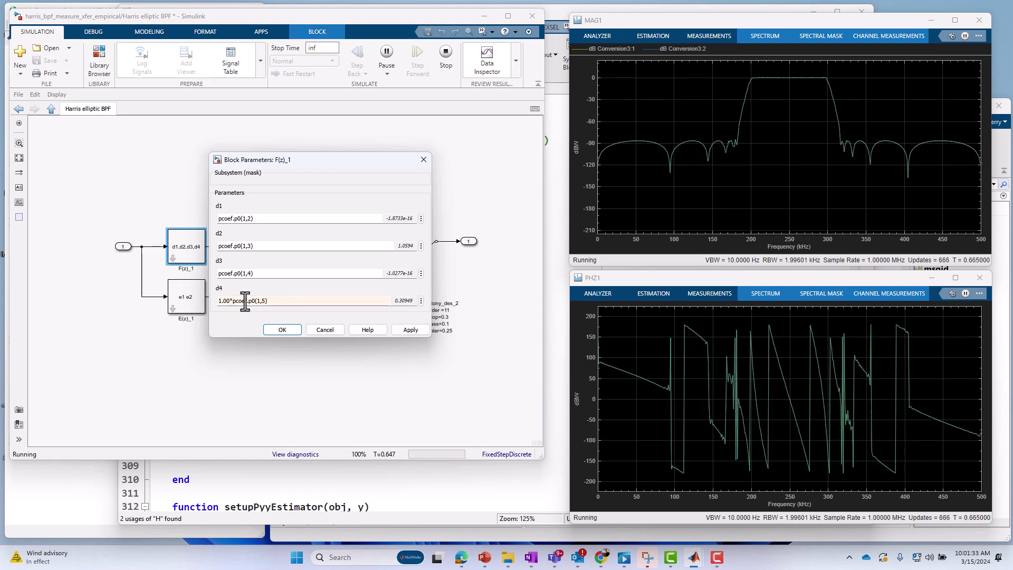
pyautogui.write('1')
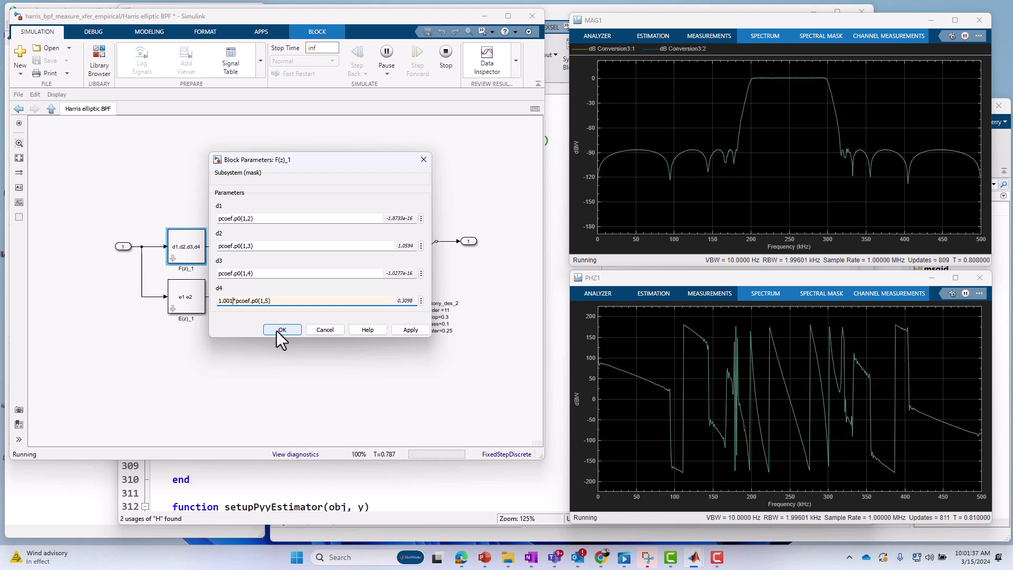
pyautogui.click(282, 329)
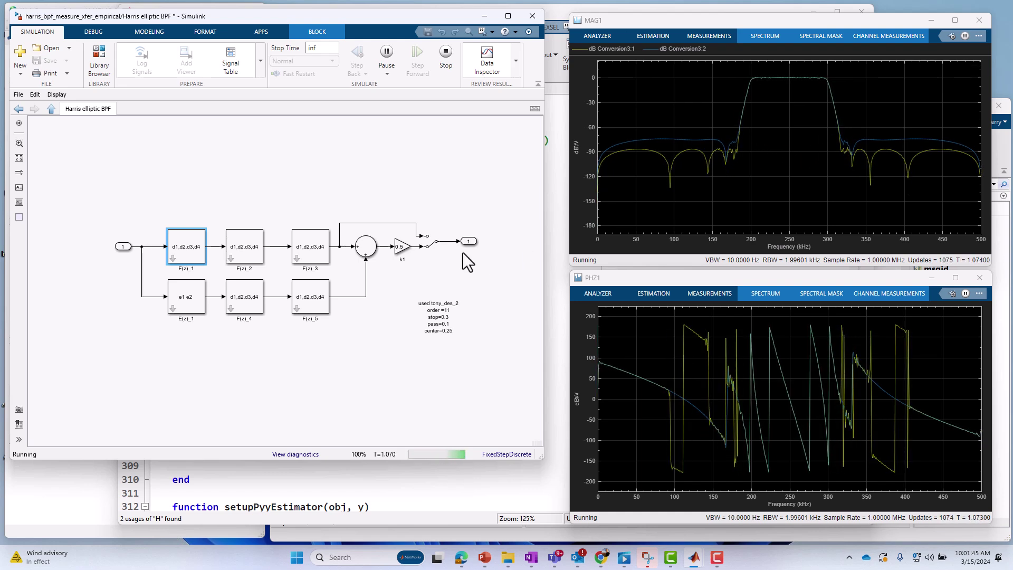
pyautogui.doubleClick(192, 257)
pyautogui.click(249, 301)
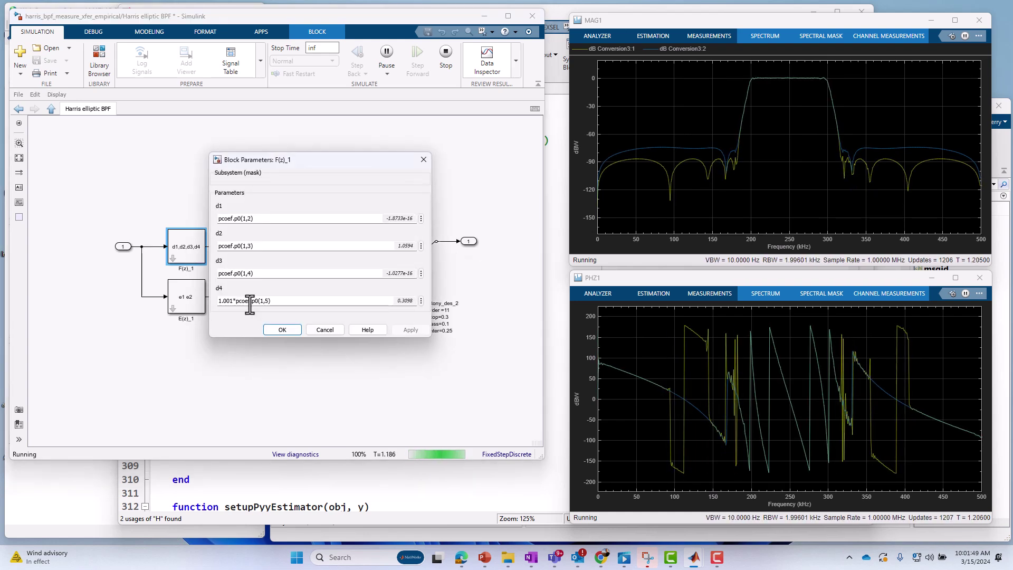
pyautogui.doubleClick(248, 301)
pyautogui.click(250, 301)
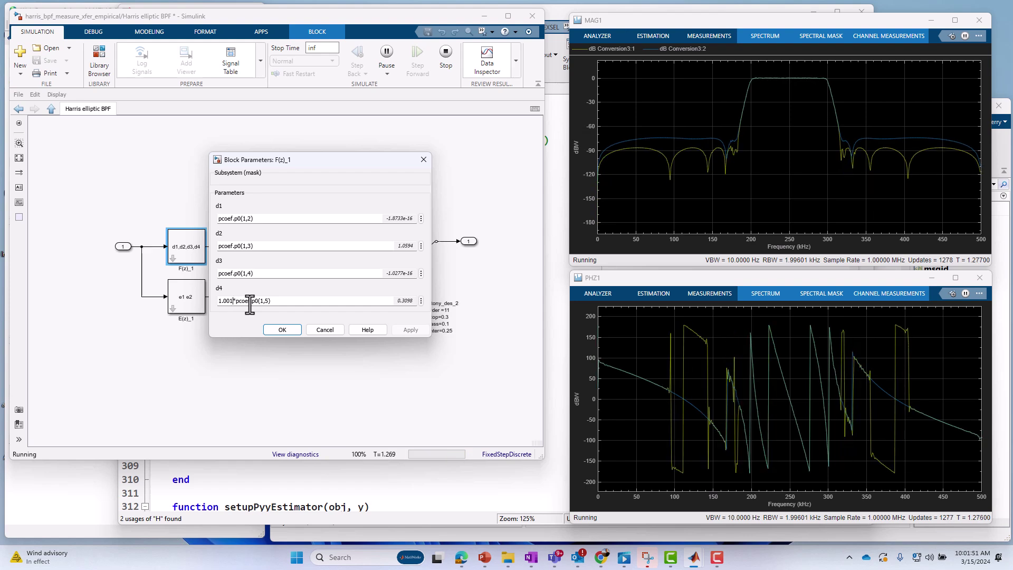
pyautogui.press('BackSpace')
pyautogui.write('0')
pyautogui.click(282, 330)
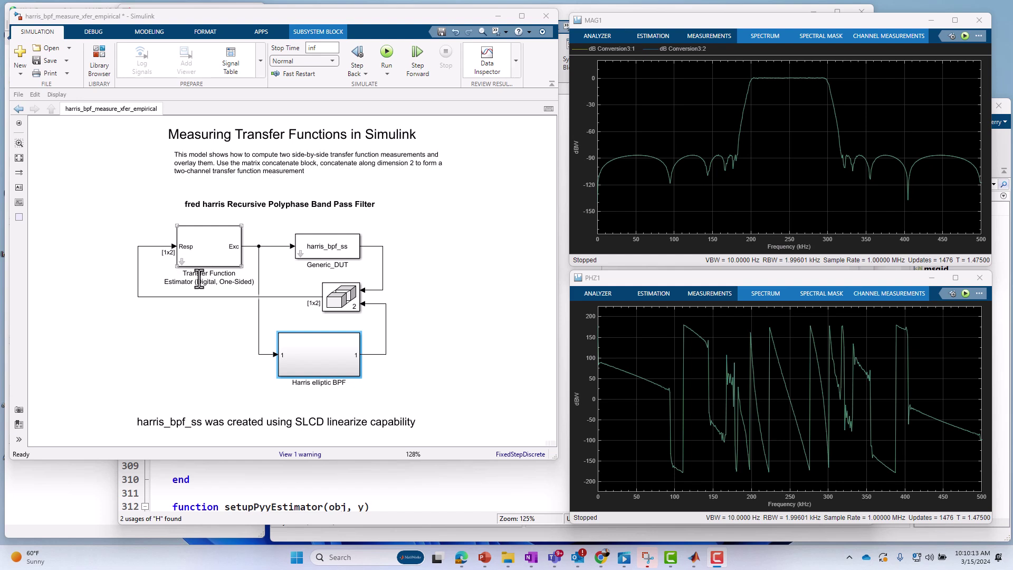
# Confirm the Transfer Function Estimator keeps FFT size 1000, sample rate Fs and 10 averages
pyautogui.doubleClick(206, 249)
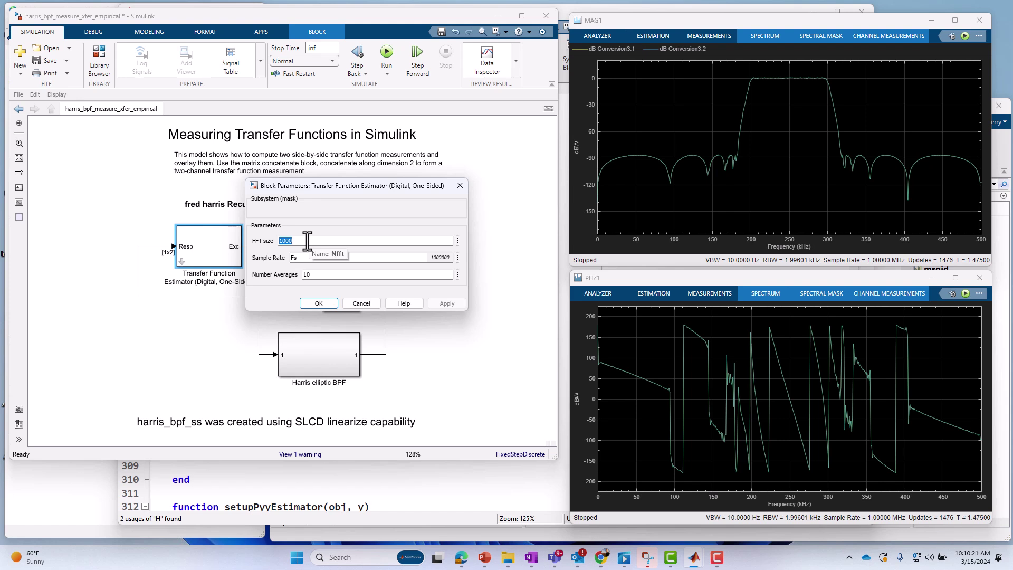
pyautogui.press('Tab')
pyautogui.press('Tab')
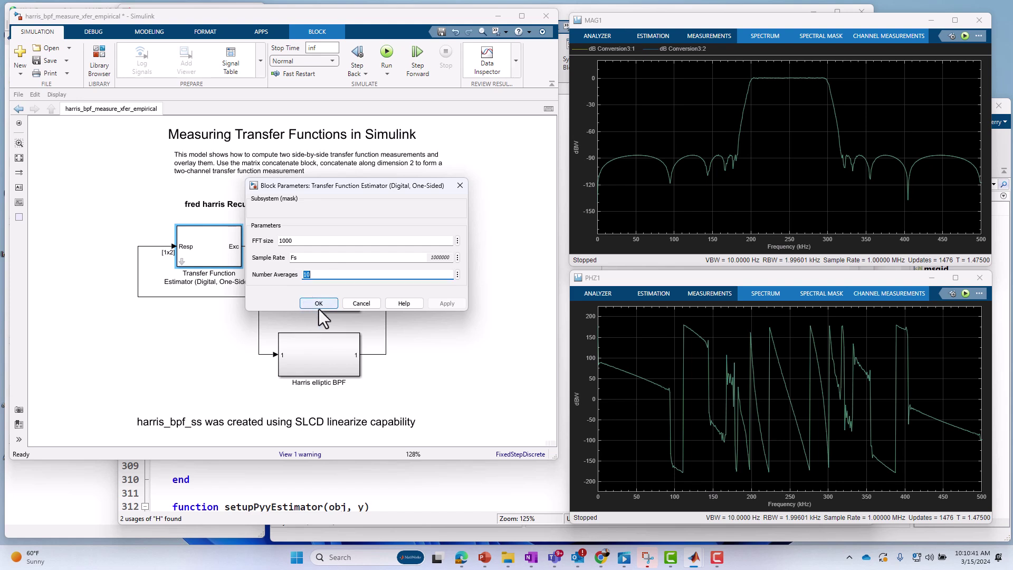
pyautogui.click(318, 303)
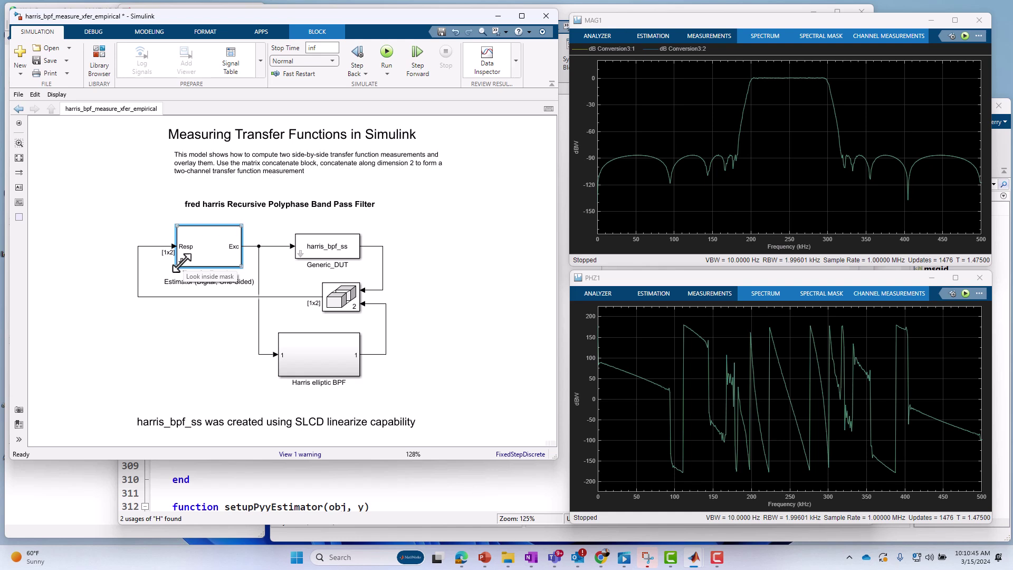
# Look under the estimator's mask, then add a trial Discrete Transfer Function Estimator via 'dis' and delete it
pyautogui.click(182, 262)
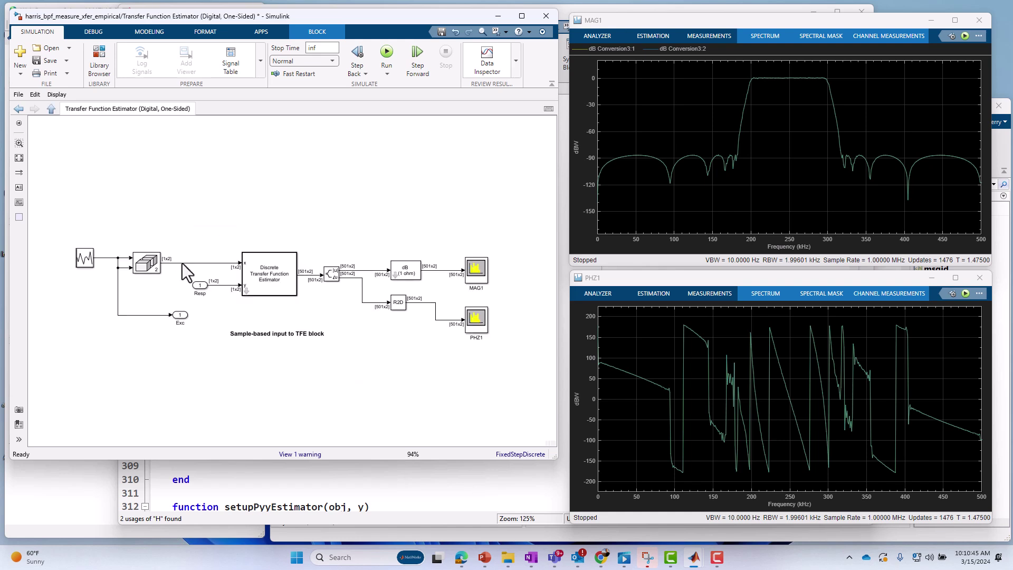
pyautogui.click(278, 273)
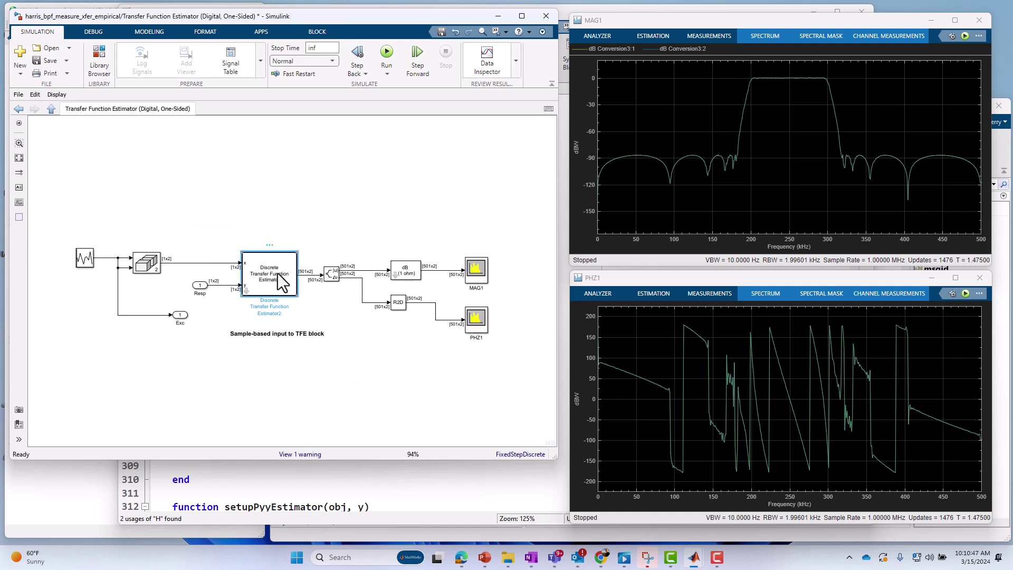
pyautogui.doubleClick(216, 170)
pyautogui.write('dis')
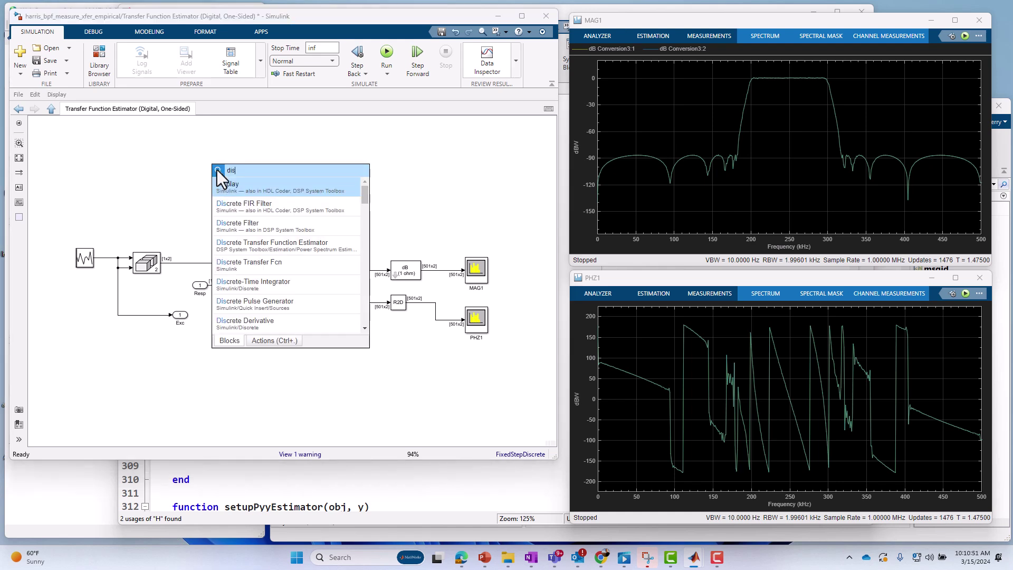
pyautogui.click(267, 244)
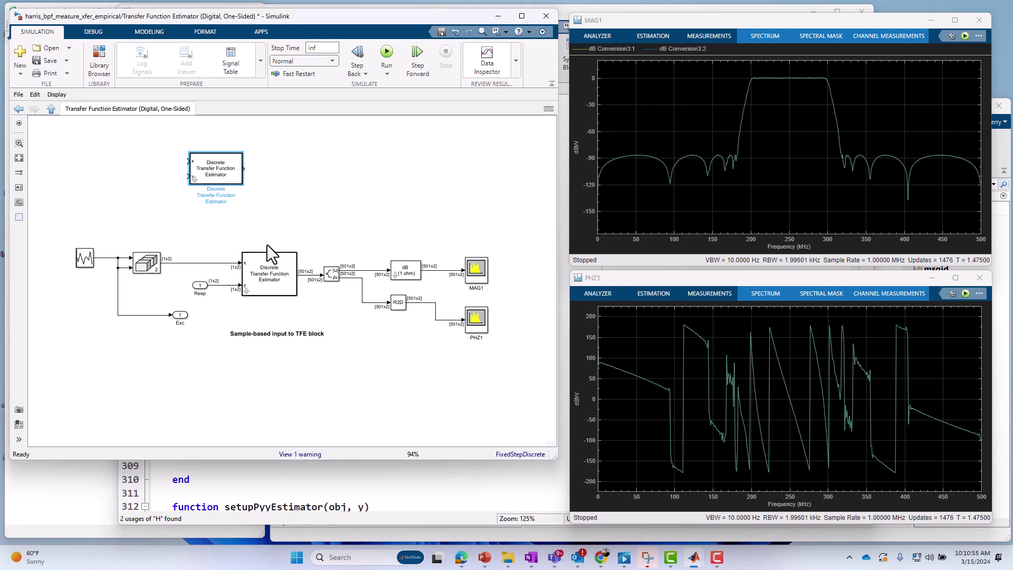
pyautogui.moveTo(216, 181); pyautogui.dragTo(261, 175)
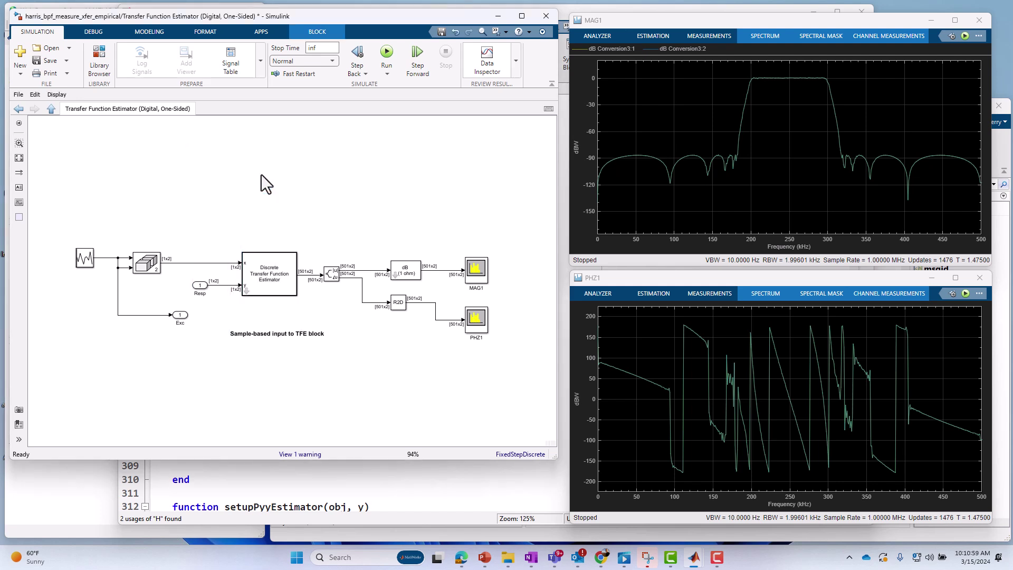
pyautogui.press('Delete')
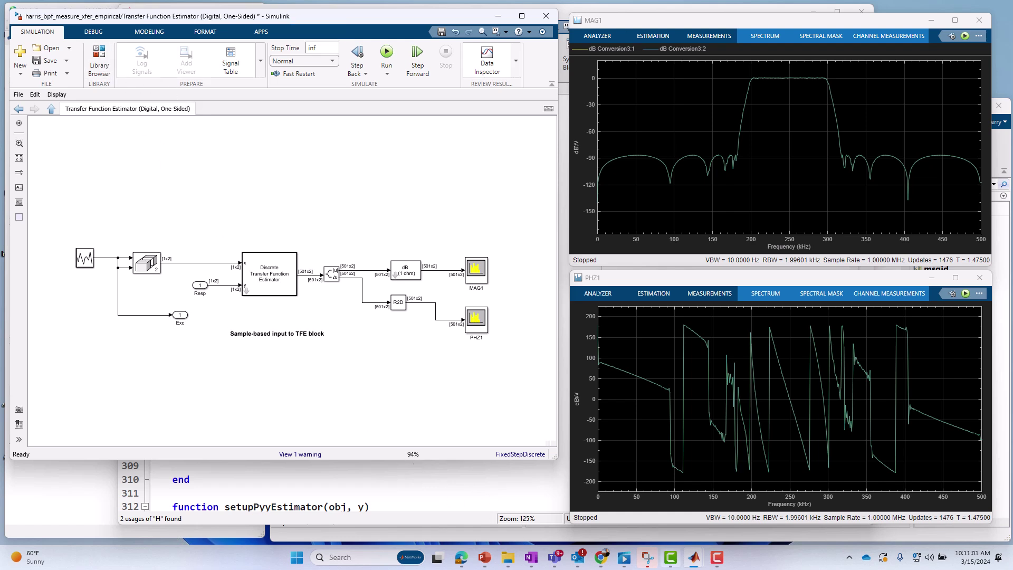
pyautogui.moveTo(691, 562)
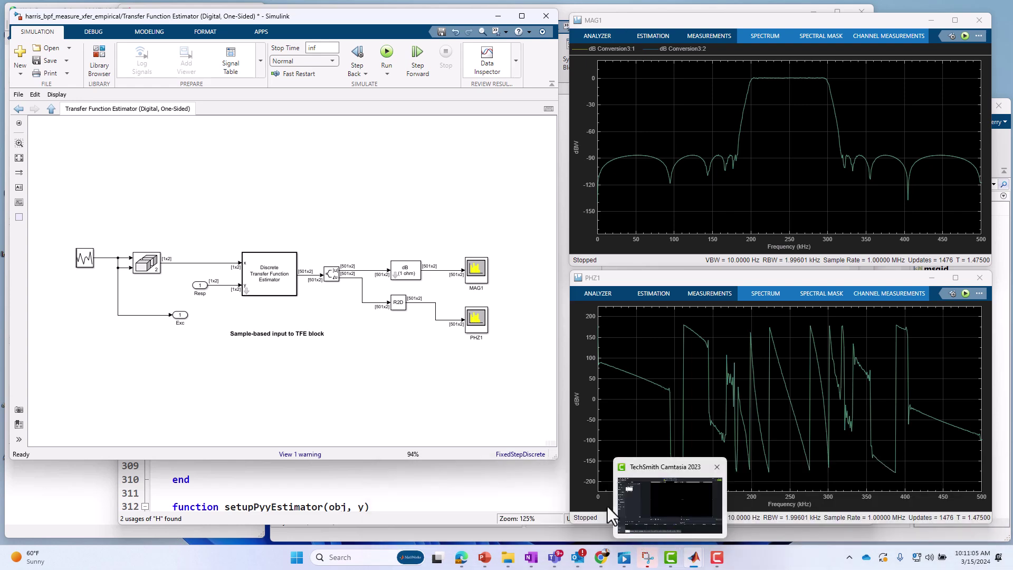
pyautogui.click(101, 58)
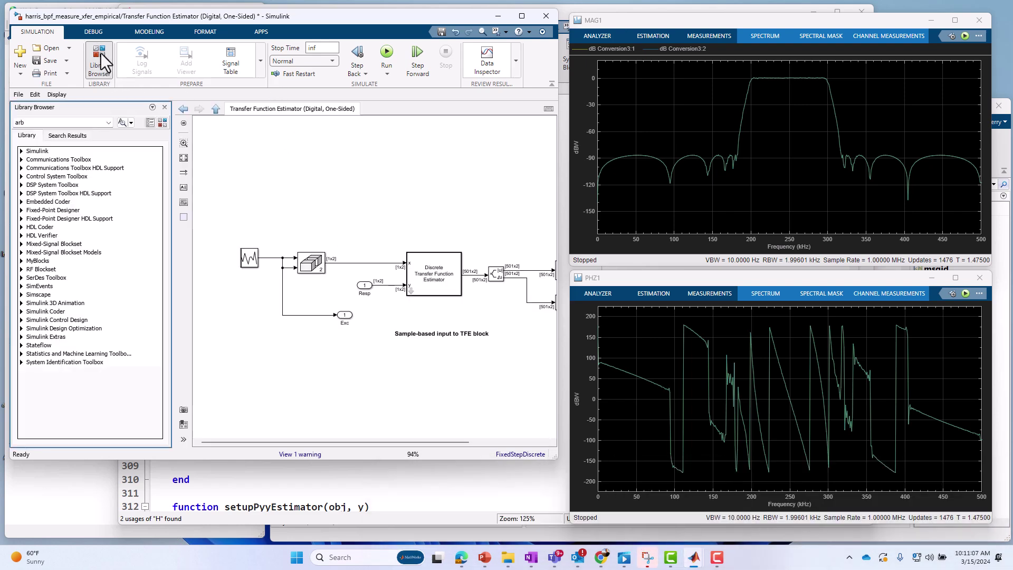
pyautogui.click(22, 185)
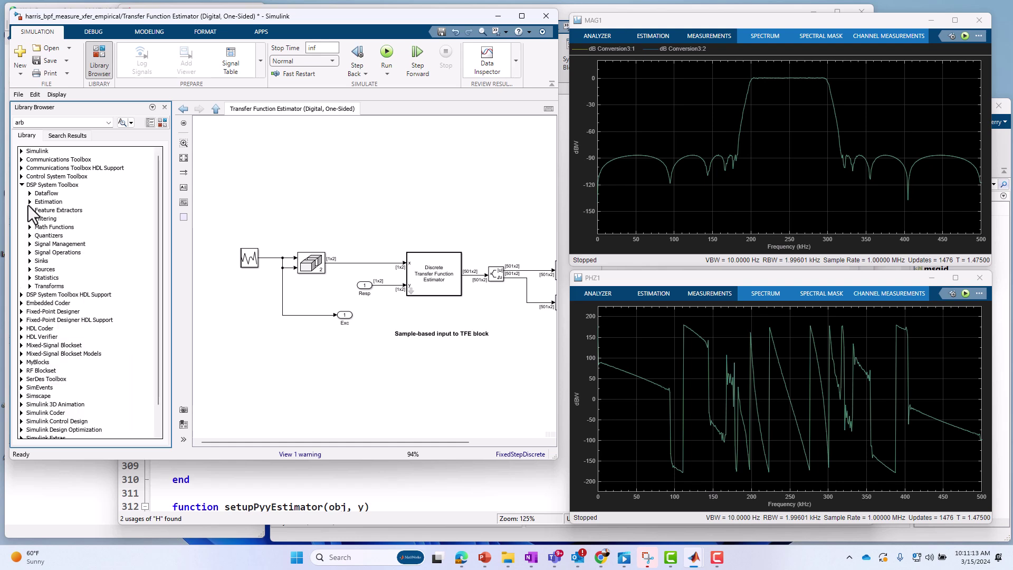
pyautogui.click(30, 201)
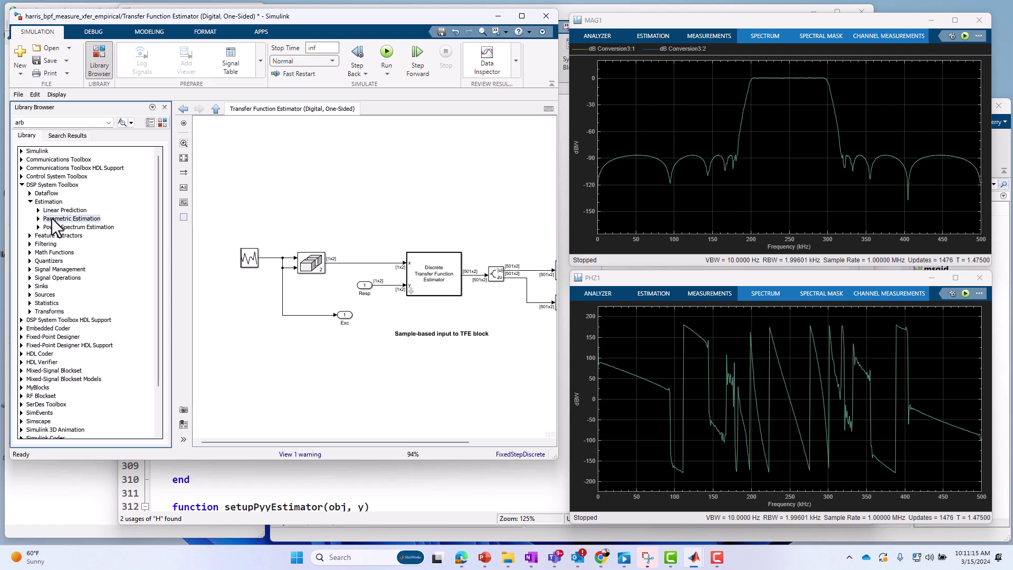
pyautogui.click(38, 227)
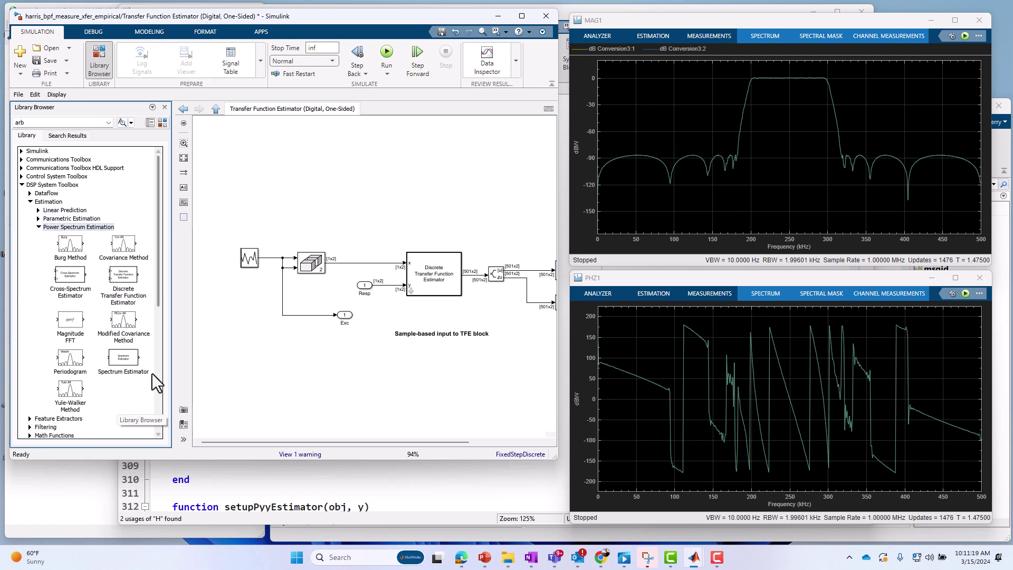
pyautogui.click(122, 274)
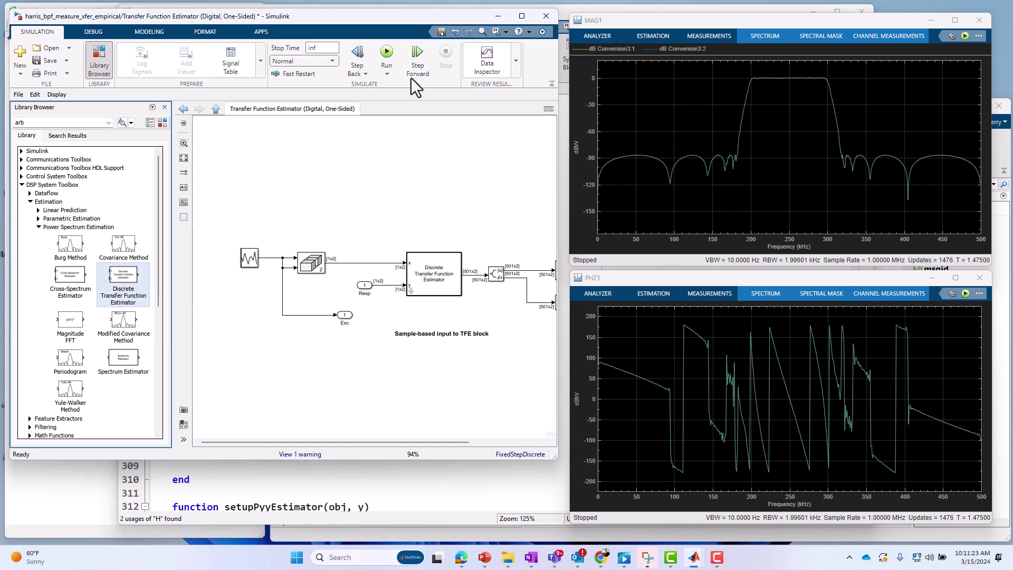
pyautogui.click(124, 357)
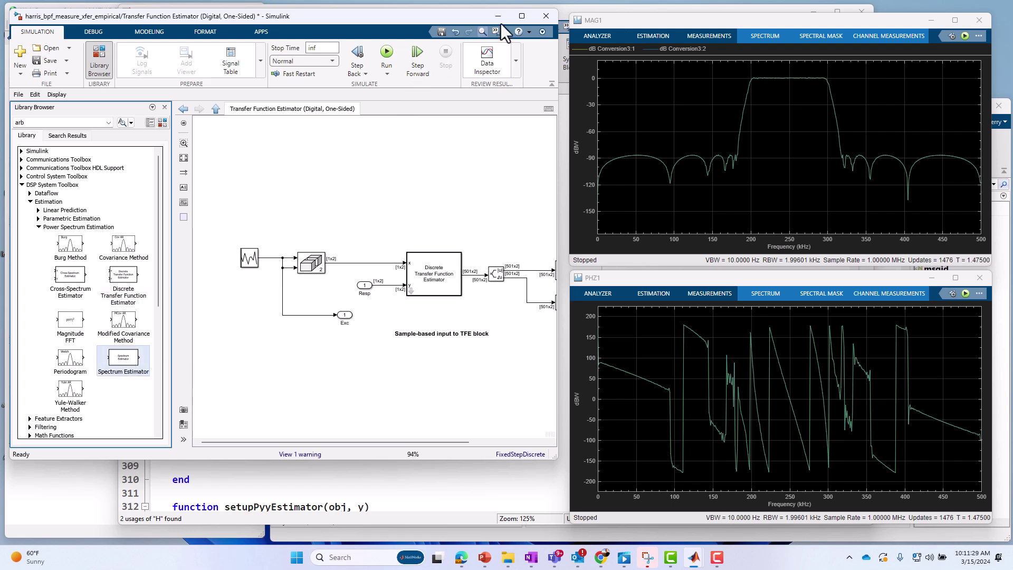
pyautogui.click(165, 107)
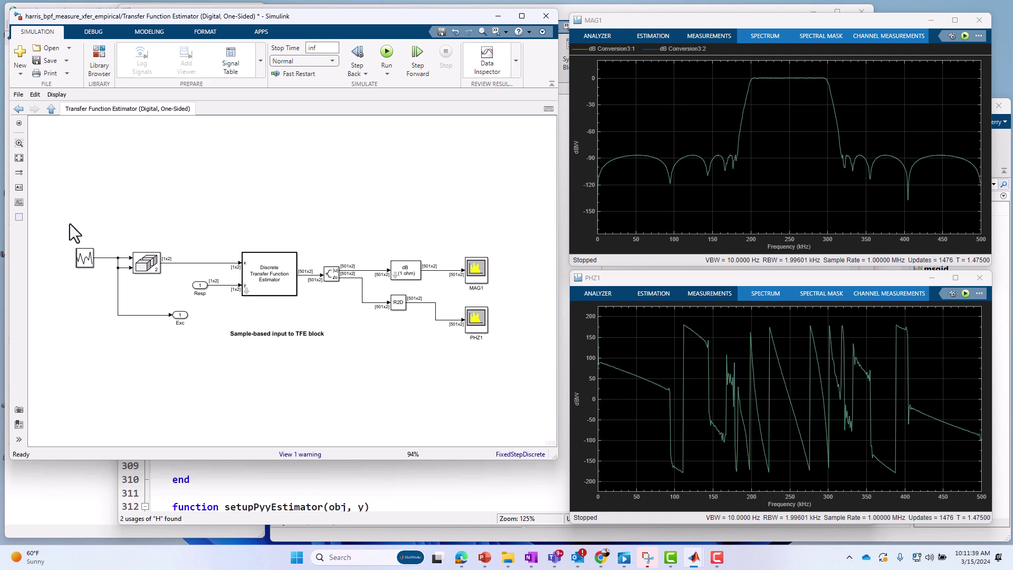
# Inspect the signal source, Matrix Concatenate block and the estimator's x-input signal
pyautogui.moveTo(69, 223); pyautogui.dragTo(132, 280)
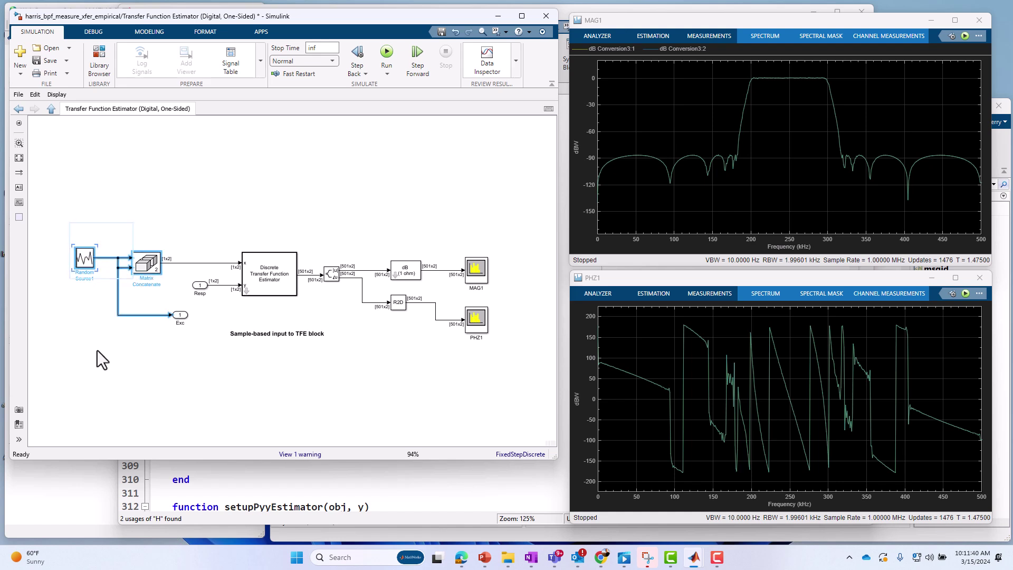
pyautogui.click(150, 269)
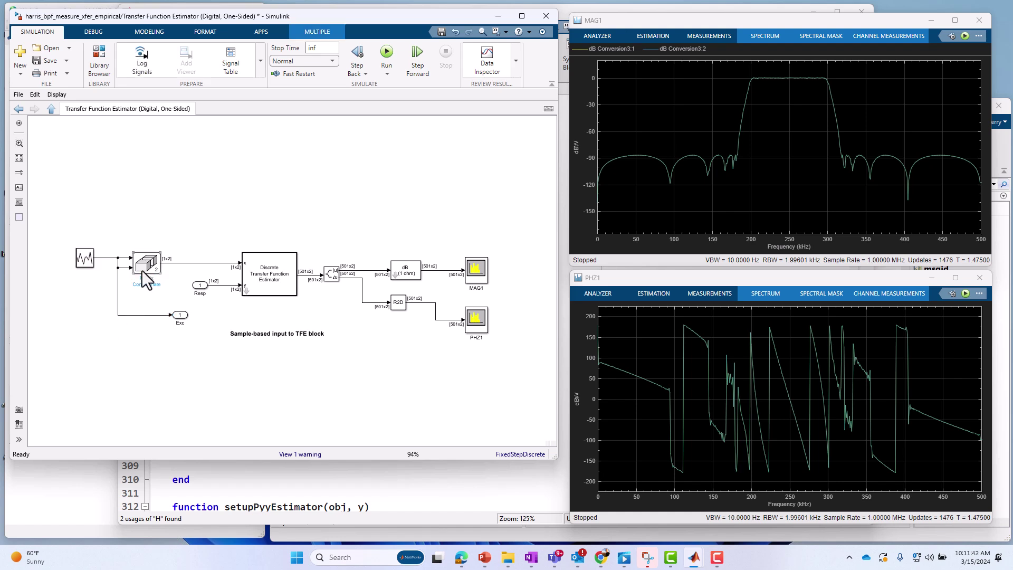
pyautogui.click(183, 264)
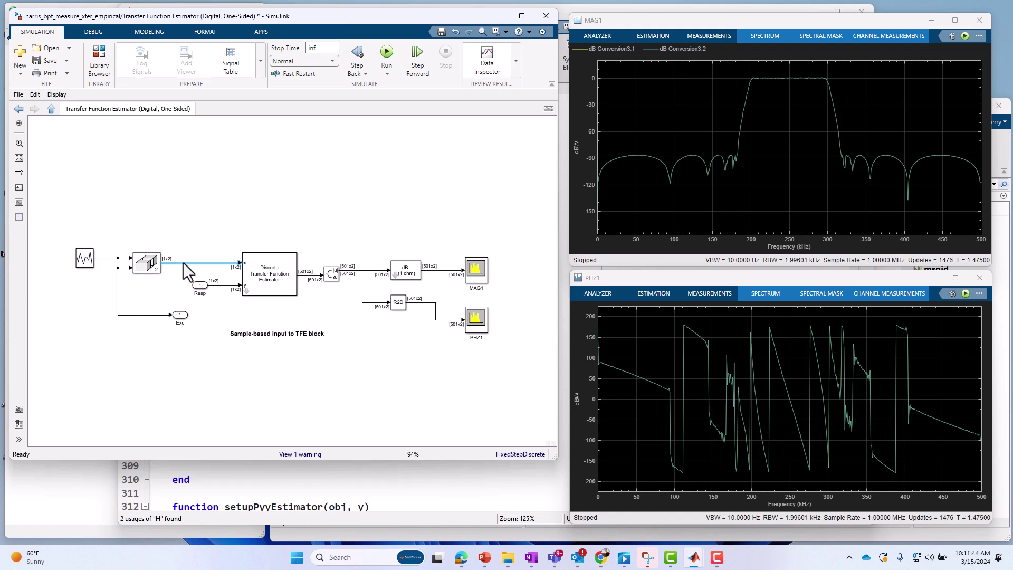
pyautogui.click(158, 186)
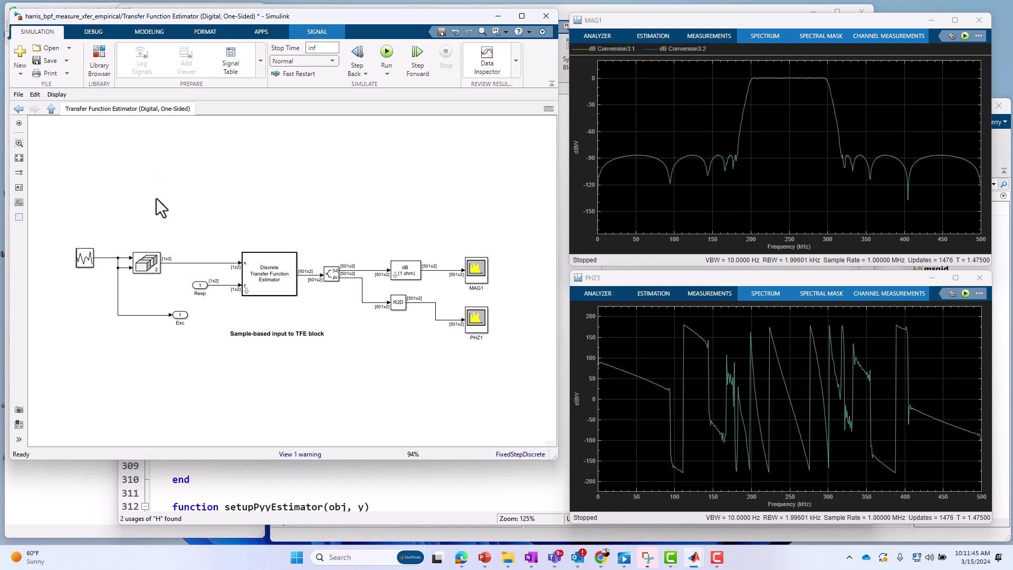
pyautogui.click(115, 258)
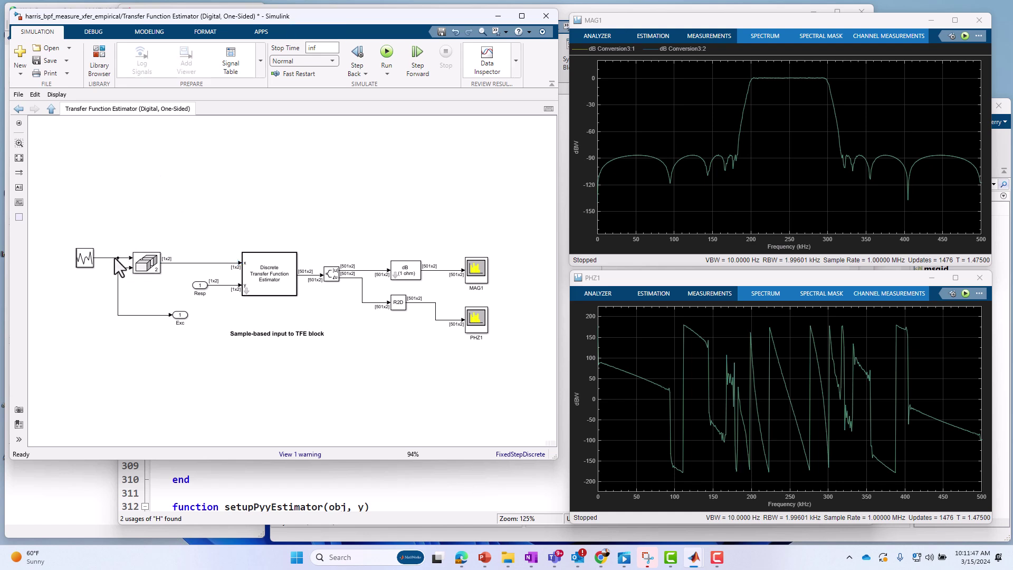
pyautogui.click(150, 265)
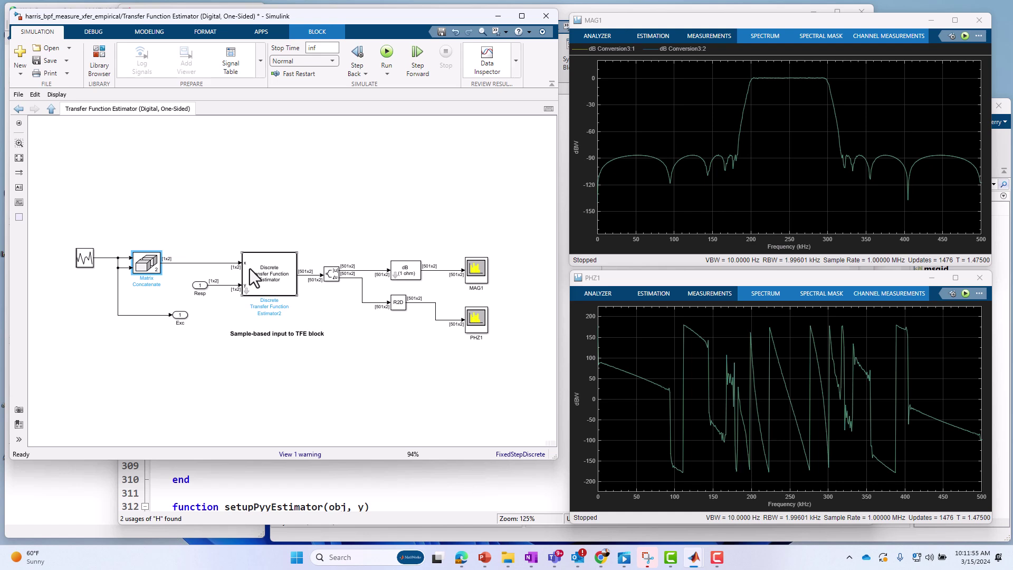
pyautogui.click(182, 314)
# Inspect the output processing blocks, the dB block and the MAG1/PHZ1 scopes, then return to the top level
pyautogui.moveTo(318, 220)
pyautogui.mouseDown()
pyautogui.moveTo(487, 363)
pyautogui.moveTo(514, 371)
pyautogui.mouseUp()
pyautogui.moveTo(476, 424); pyautogui.dragTo(474, 424)
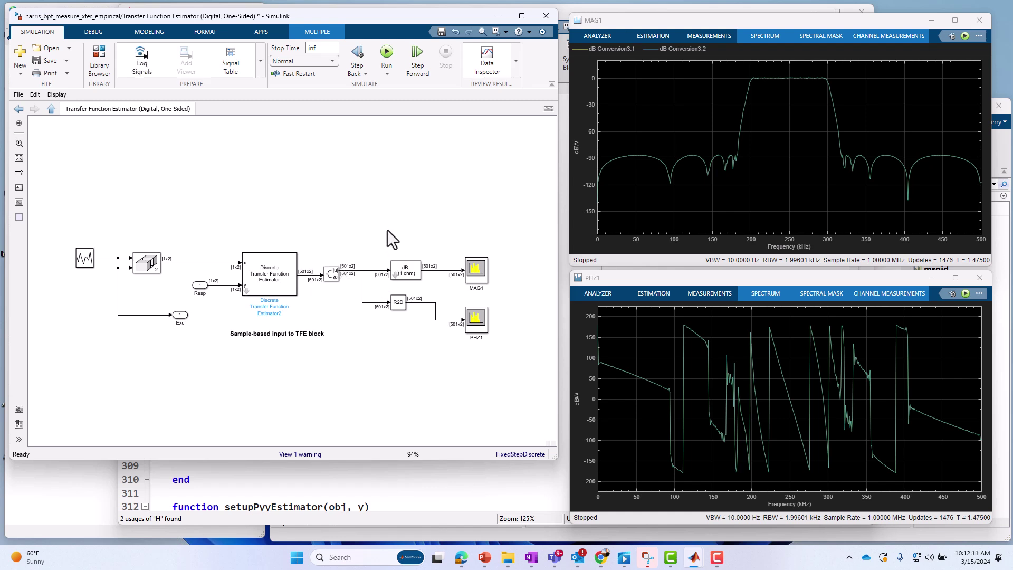
pyautogui.moveTo(383, 222); pyautogui.dragTo(421, 329)
pyautogui.click(410, 382)
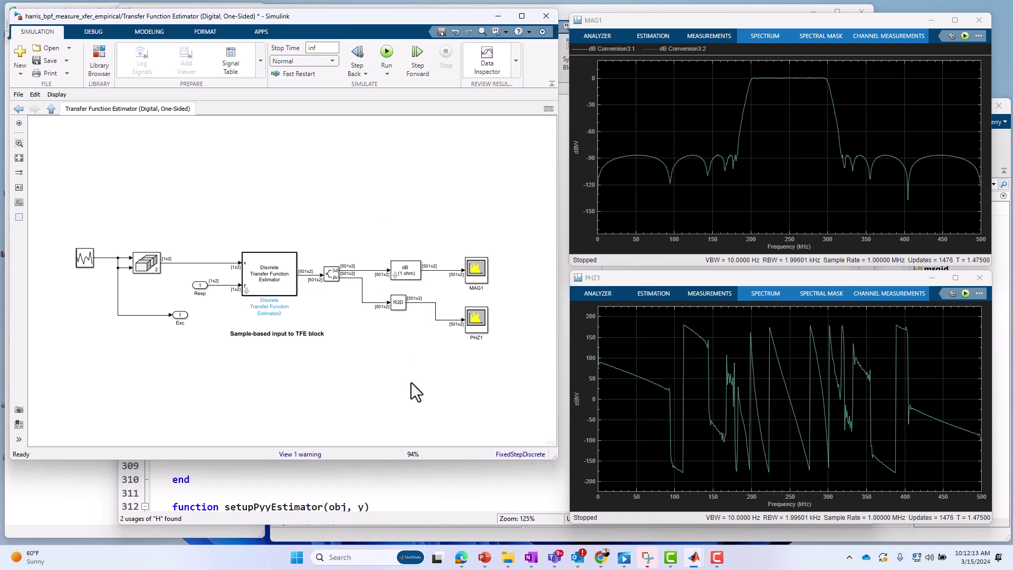
pyautogui.moveTo(465, 227); pyautogui.dragTo(504, 369)
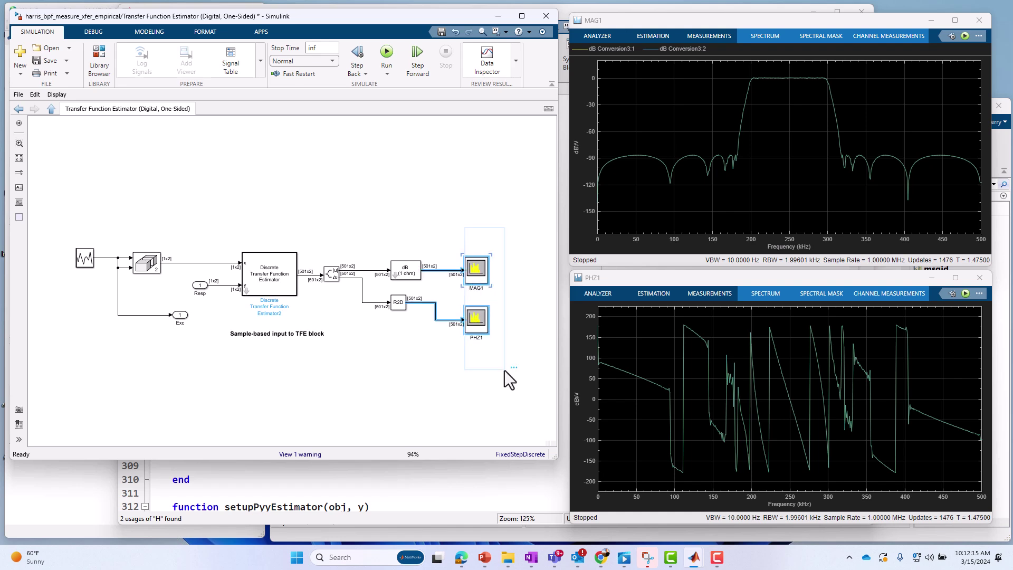
pyautogui.click(345, 399)
pyautogui.click(51, 109)
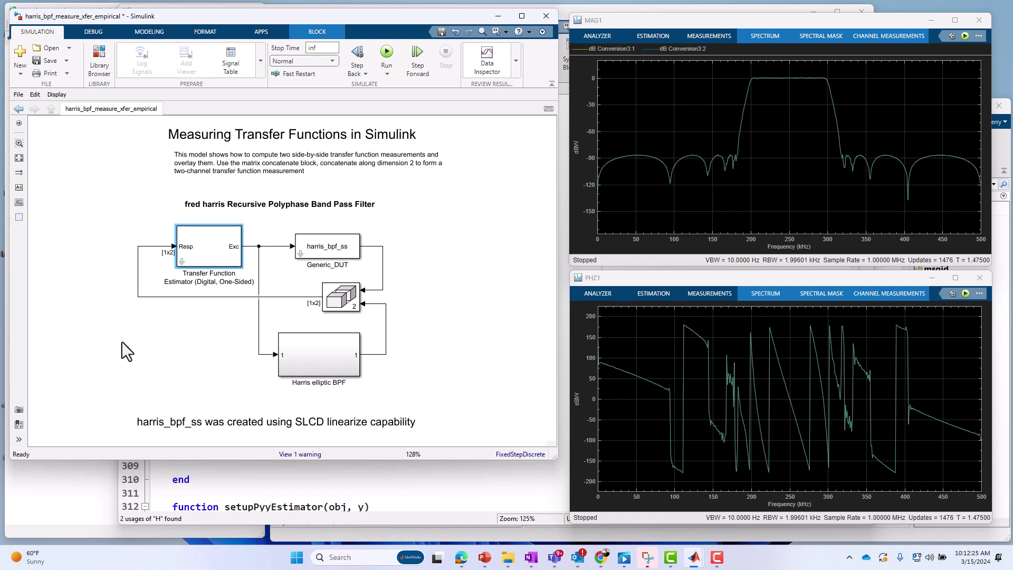
pyautogui.click(114, 354)
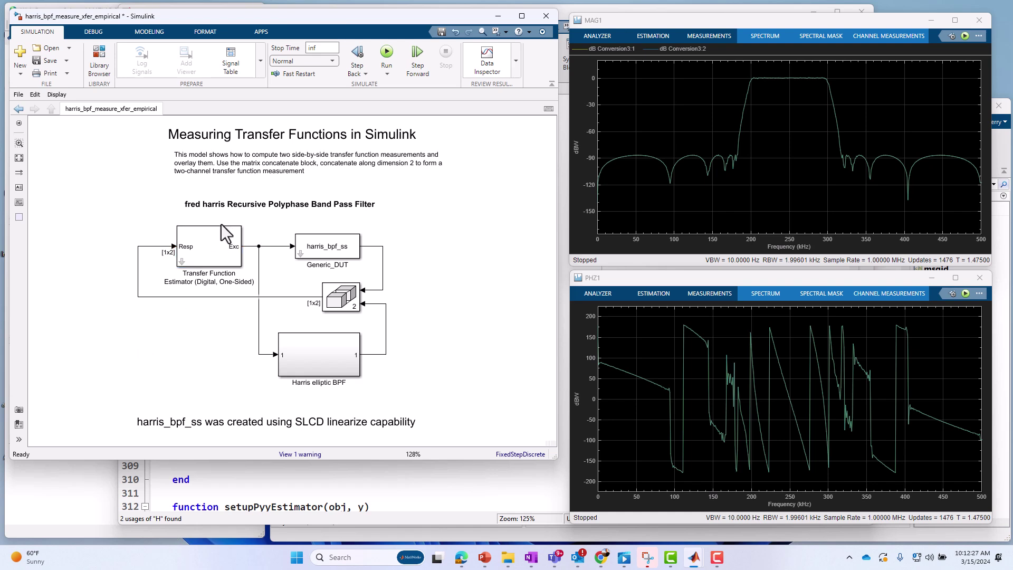
pyautogui.moveTo(221, 227); pyautogui.dragTo(130, 355)
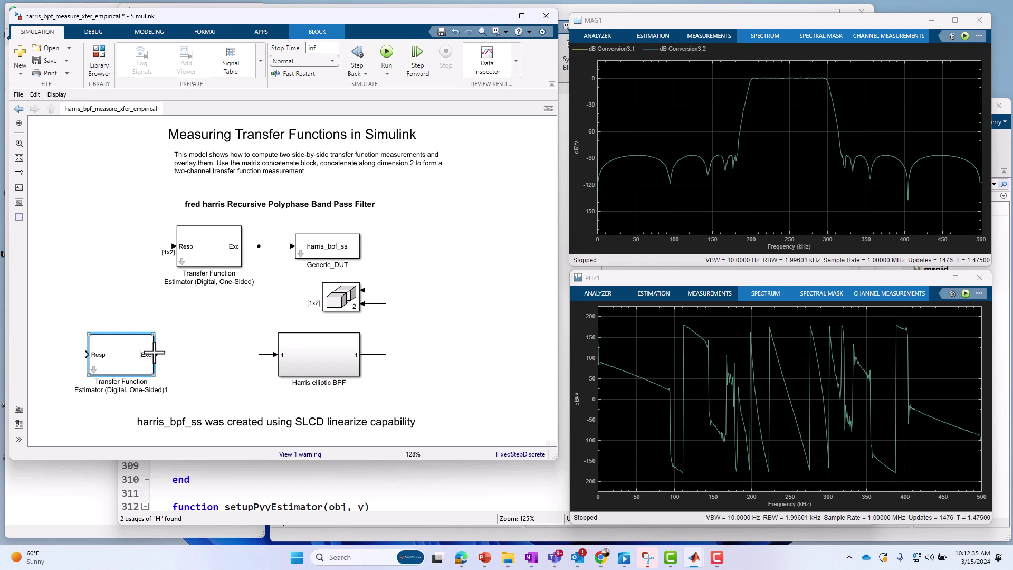
pyautogui.moveTo(156, 354); pyautogui.dragTo(194, 354)
pyautogui.moveTo(77, 318); pyautogui.dragTo(163, 375)
pyautogui.press('Delete')
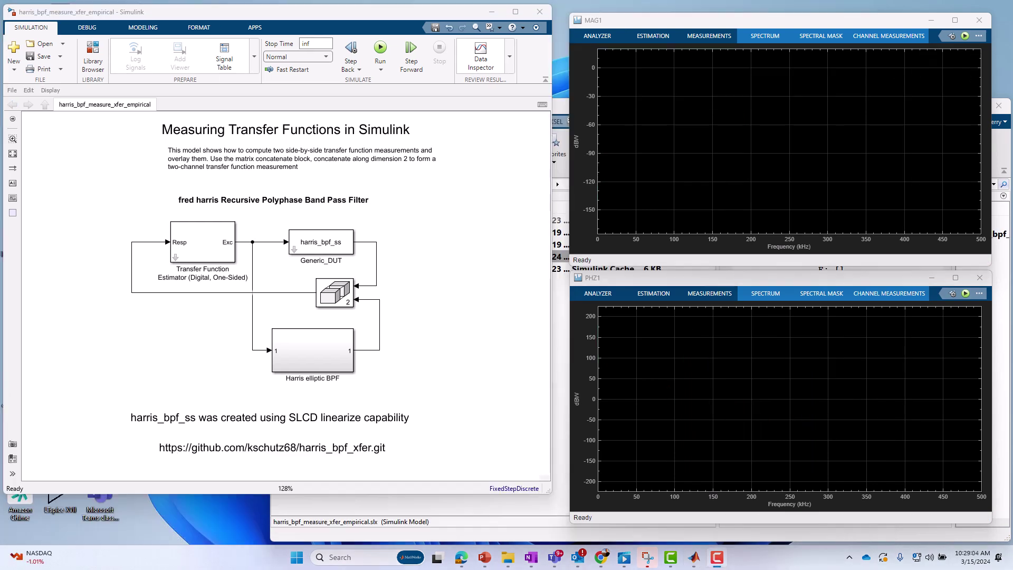
pyautogui.click(250, 449)
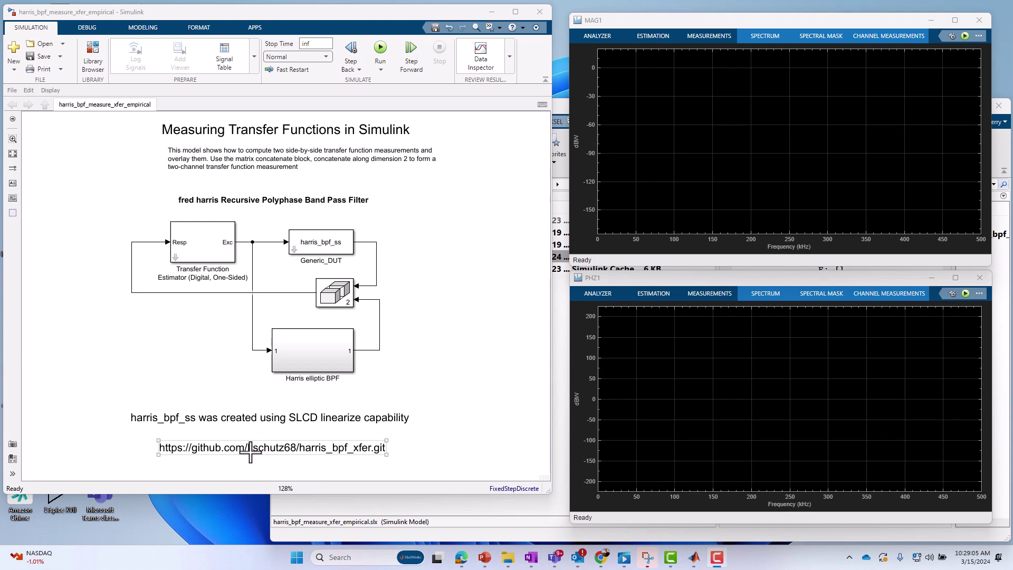
pyautogui.click(206, 451)
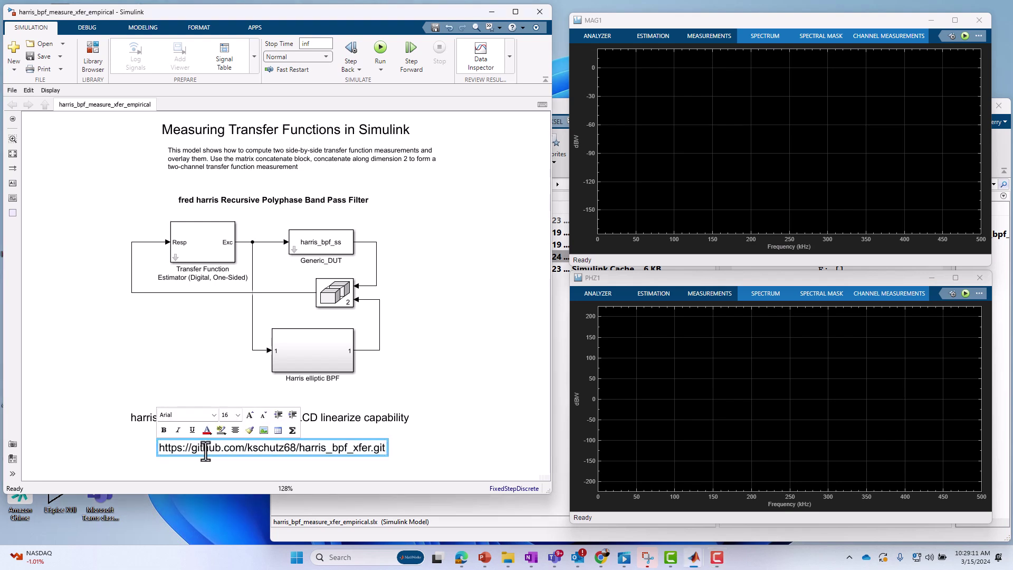
pyautogui.tripleClick(206, 450)
pyautogui.click(94, 435)
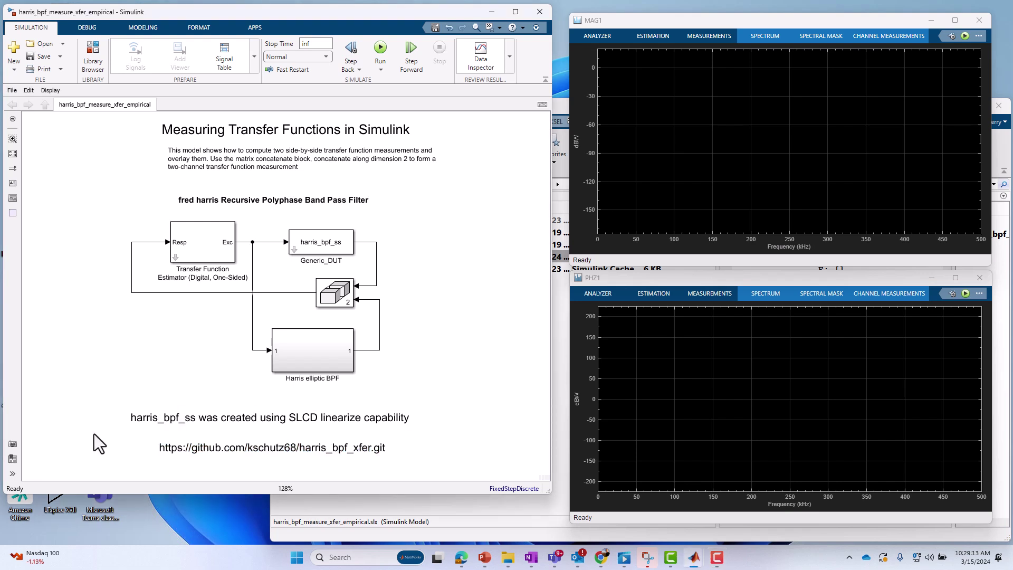